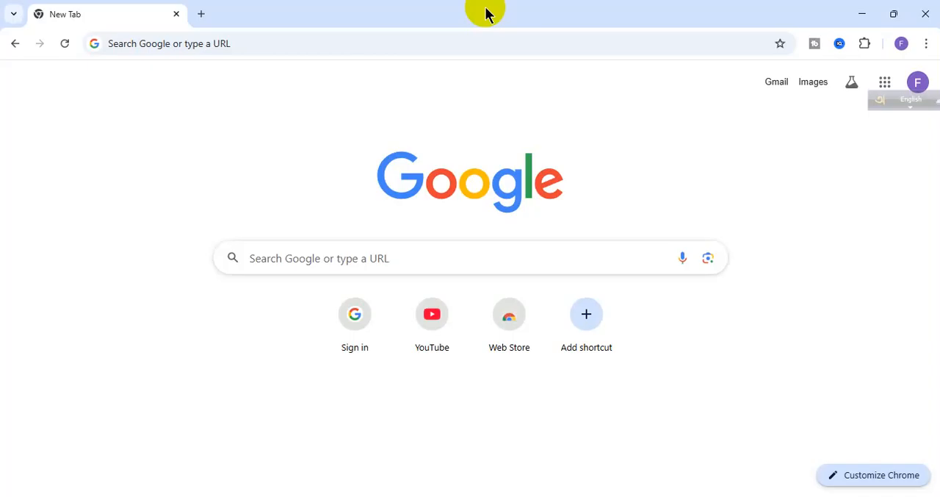
- Open the pantheon.io website and dismiss its cookie notice
click(485, 49)
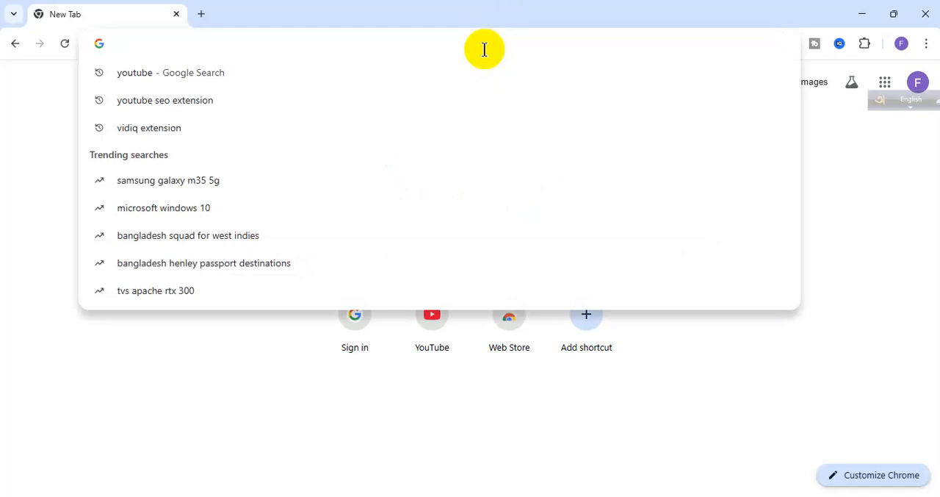
text(PAN)
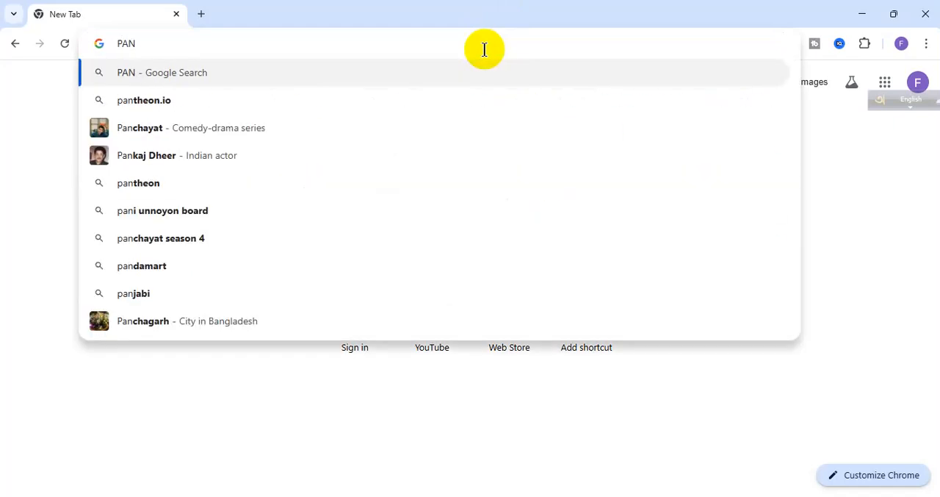
text(T)
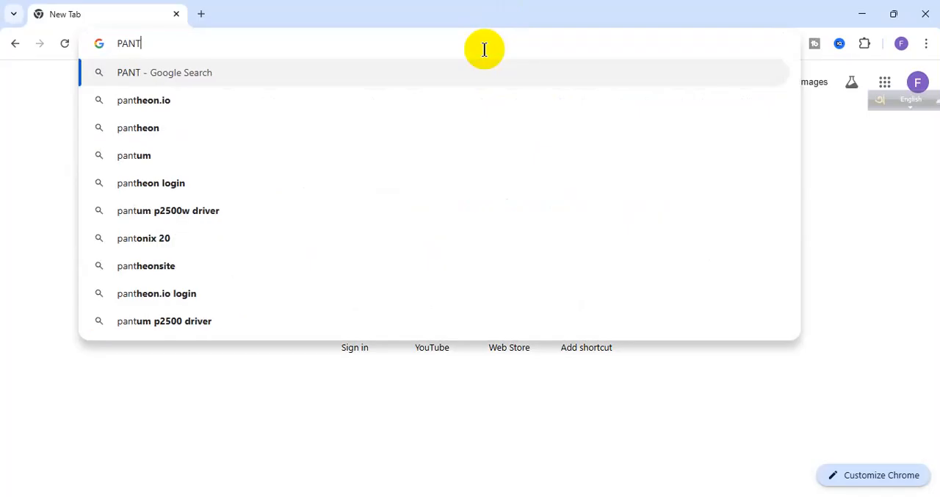
text(HEO)
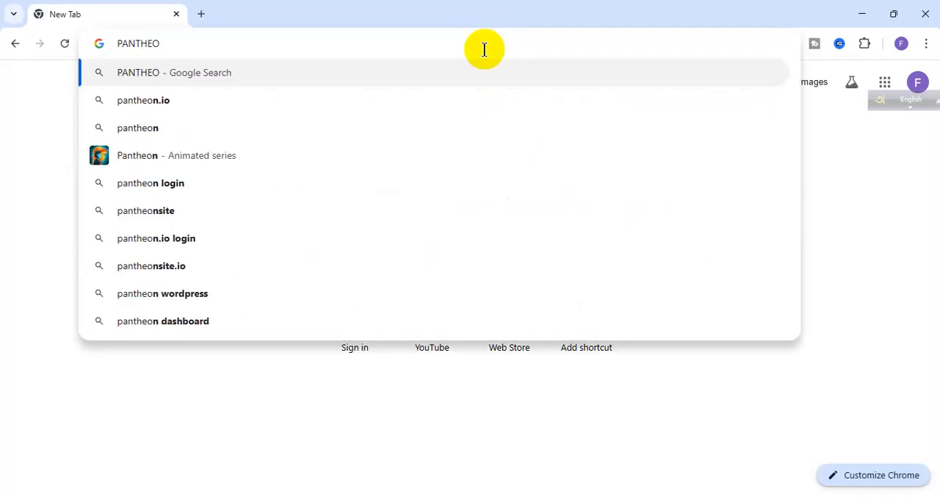
text(NS)
key(BackSpace)
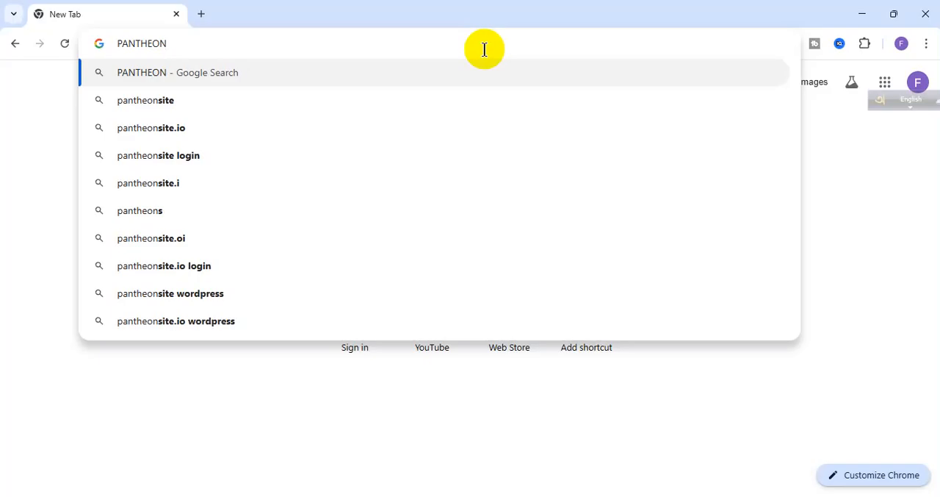
text(.IO)
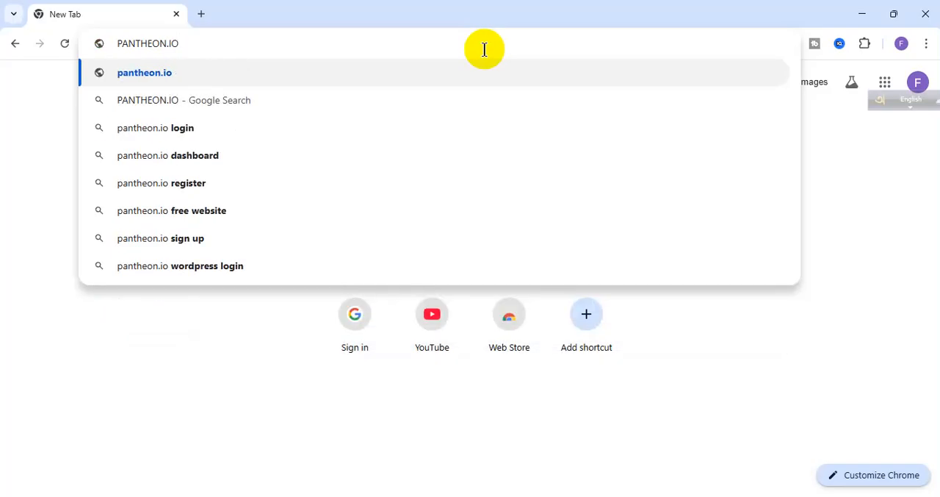
key(Return)
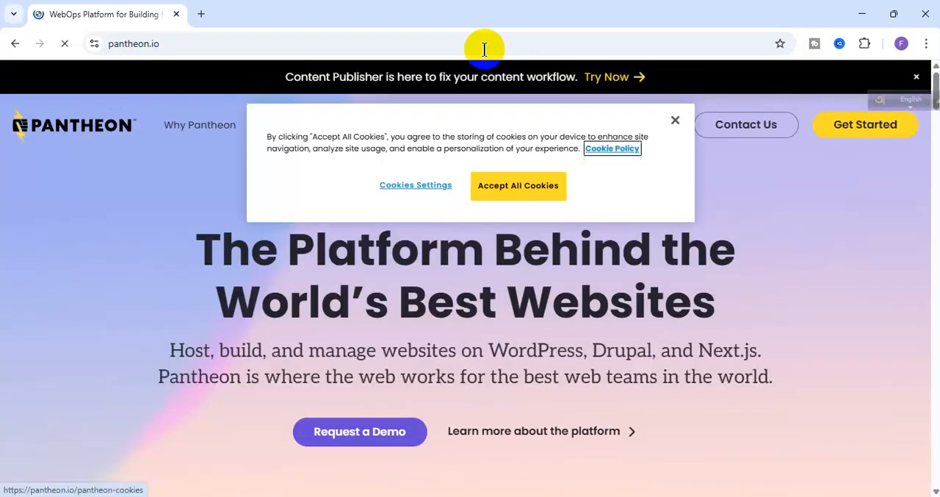
click(675, 120)
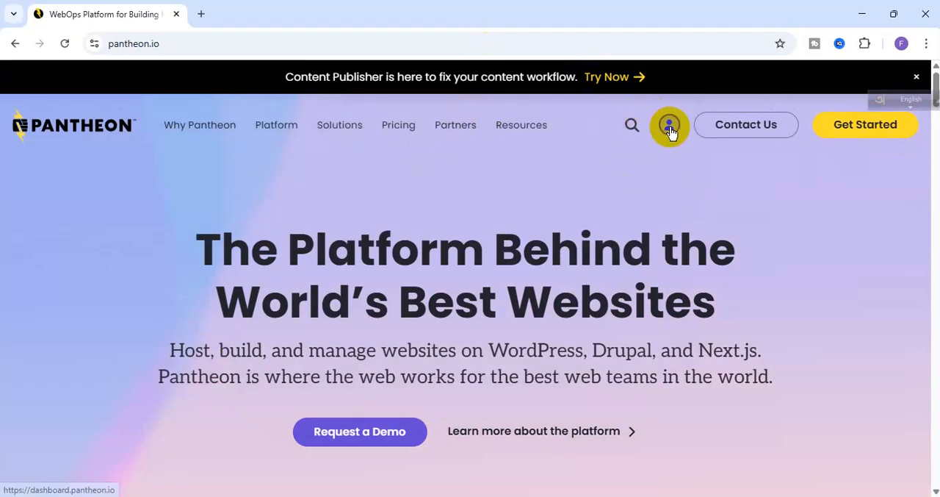
- Open Pantheon's Get Started page and look through its invite instructions and demo section
click(853, 129)
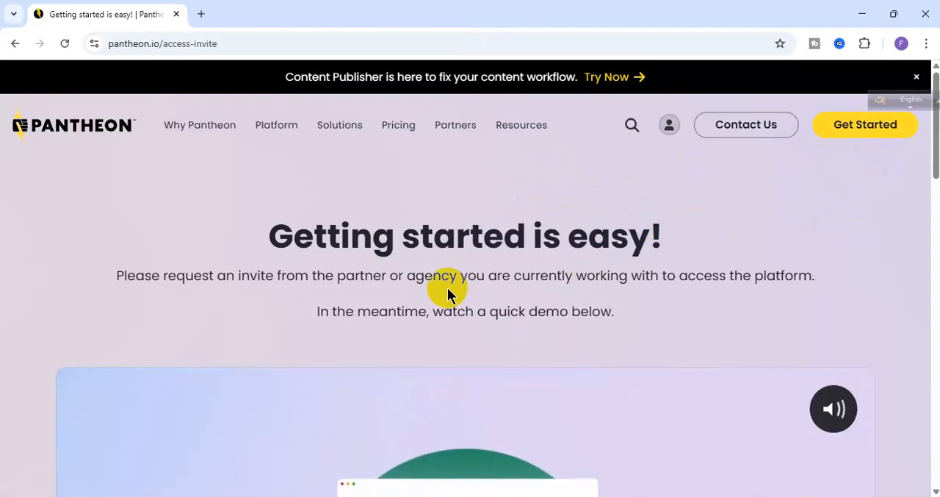
scroll(444, 286, down, 3)
scroll(624, 323, down, 3)
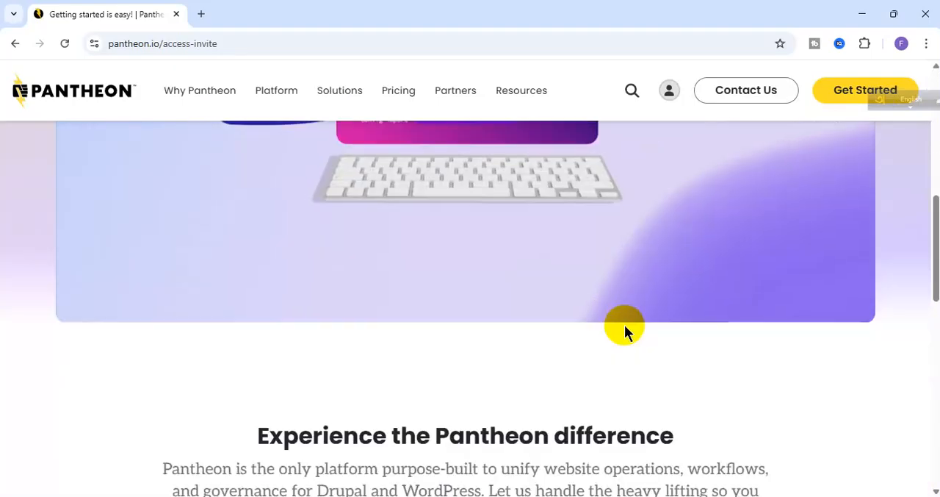
scroll(641, 385, up, 3)
scroll(642, 387, up, 3)
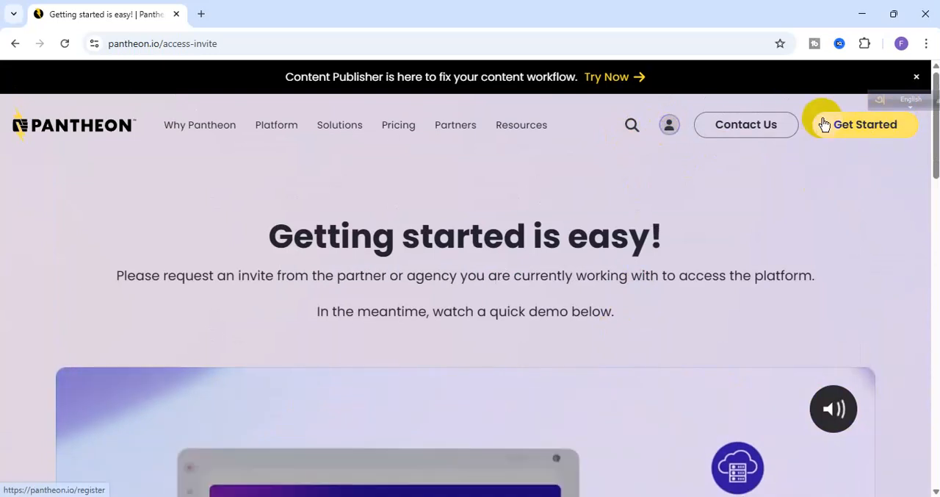
- Open the Pantheon dashboard login and connect with the listed Google account, allowing auth0.com to access its information
click(671, 131)
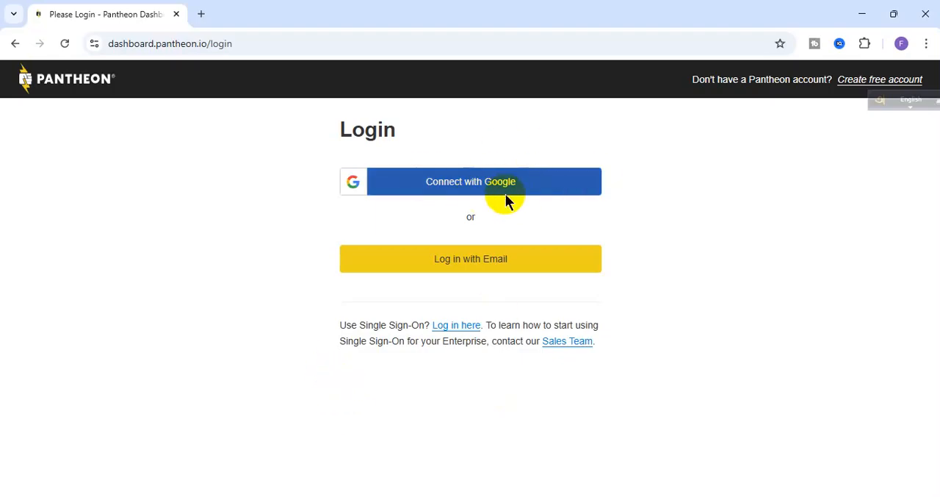
click(441, 188)
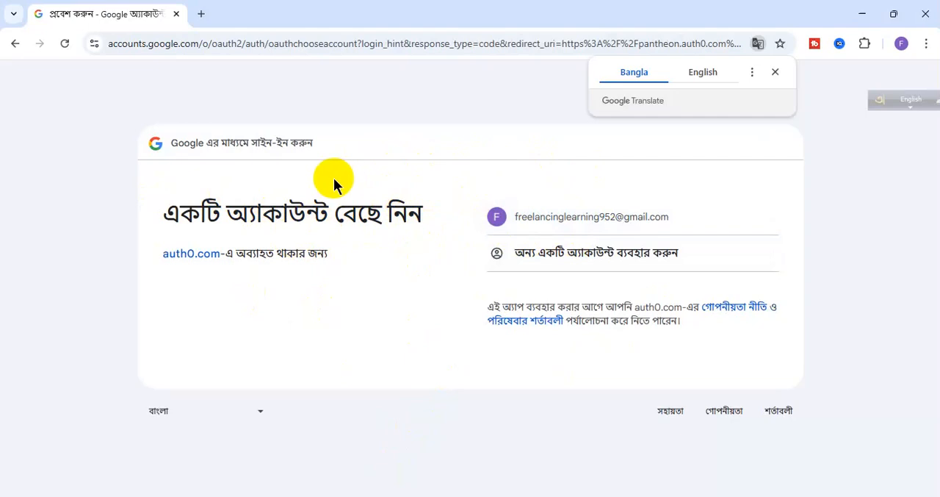
click(899, 46)
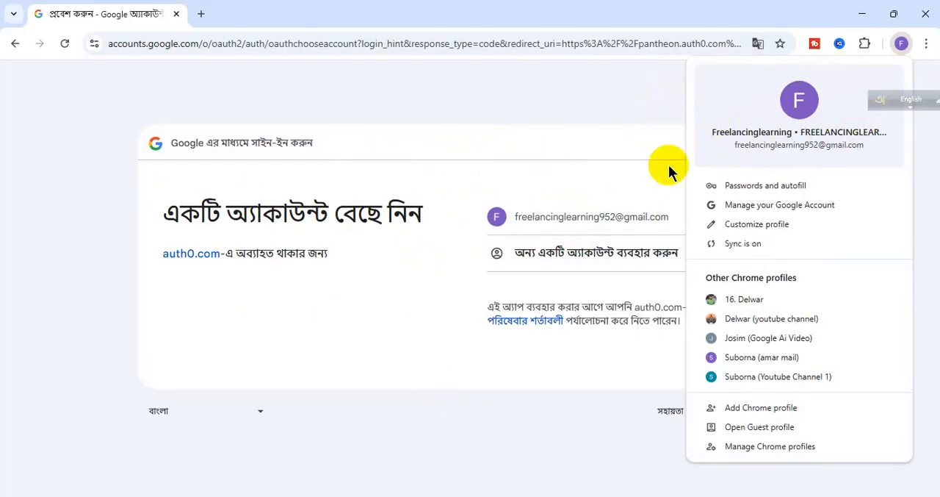
click(428, 219)
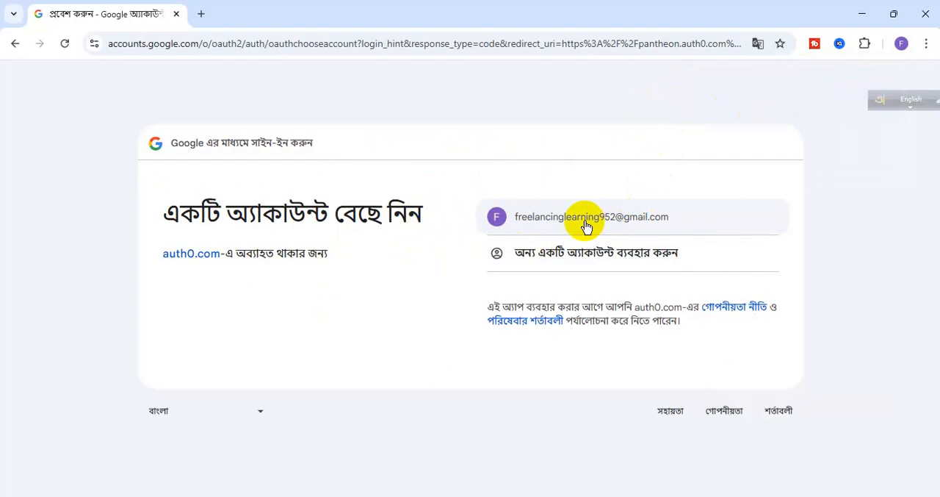
click(586, 226)
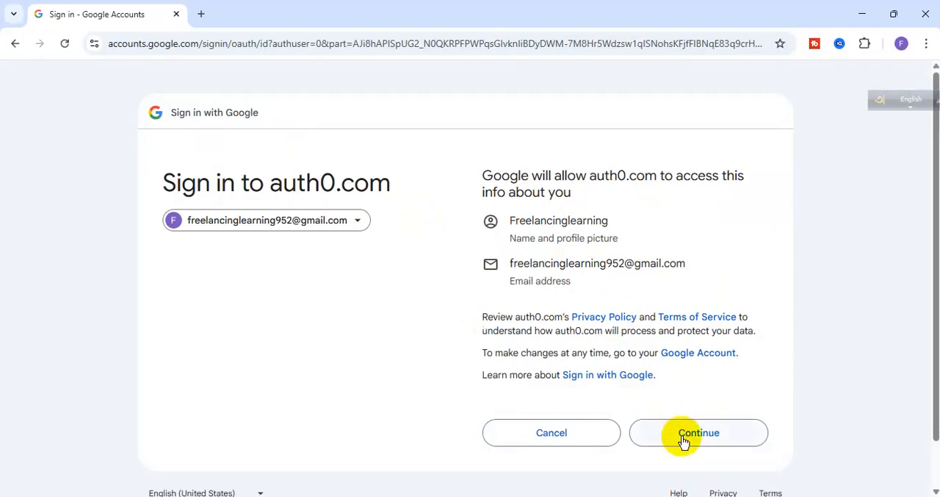
click(682, 436)
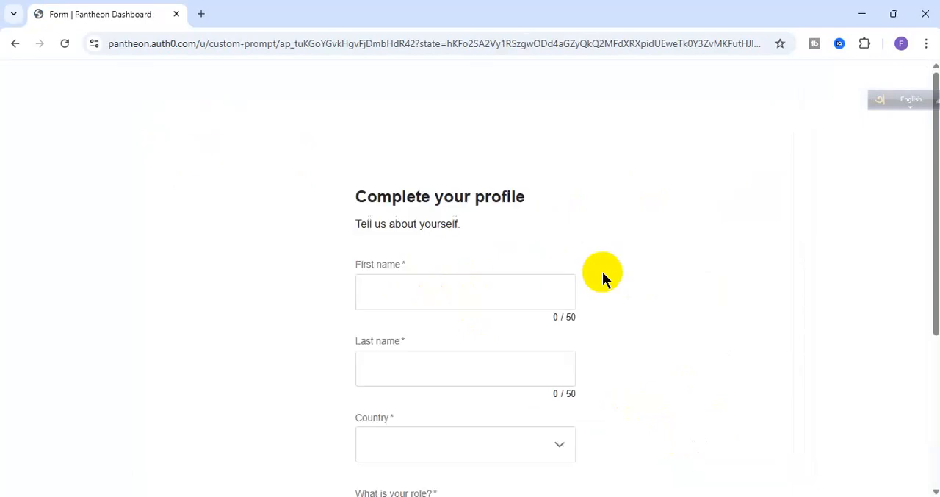
- Enter the account holder's first name and last name in the Complete your profile form
click(529, 297)
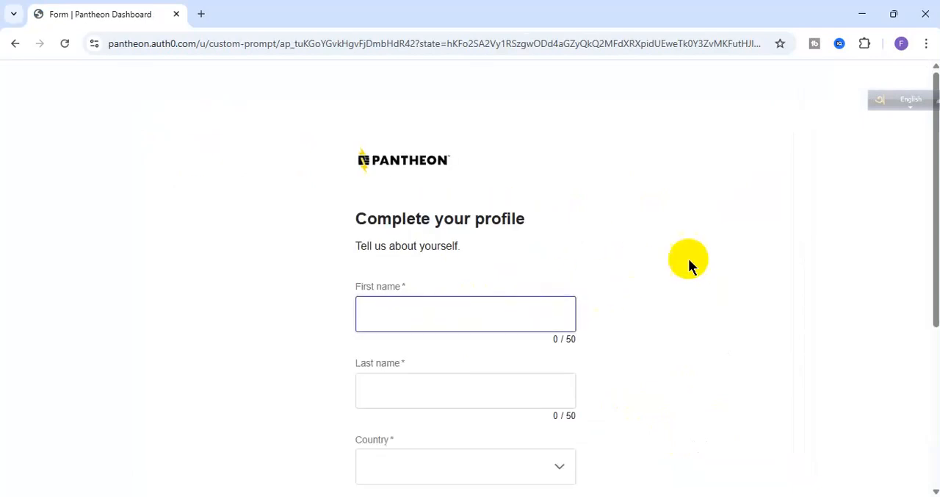
scroll(718, 265, down, 1)
scroll(717, 265, down, 2)
scroll(706, 279, up, 2)
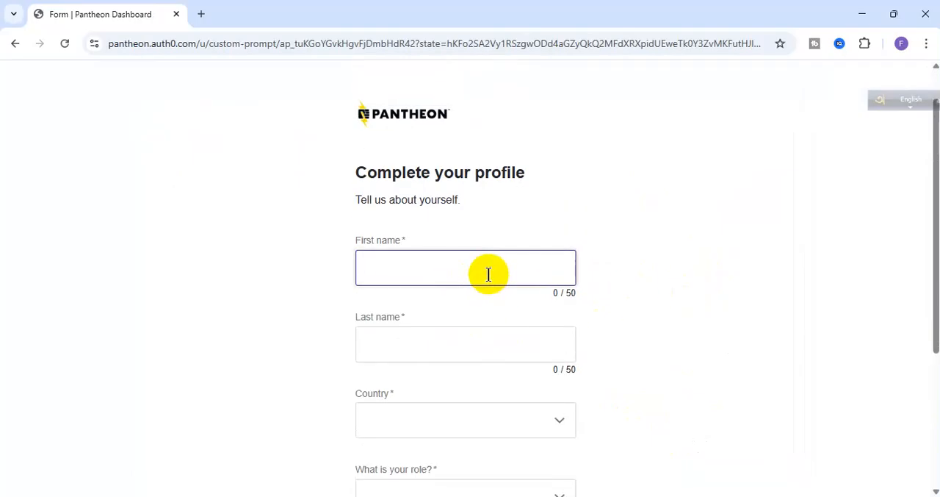
click(490, 331)
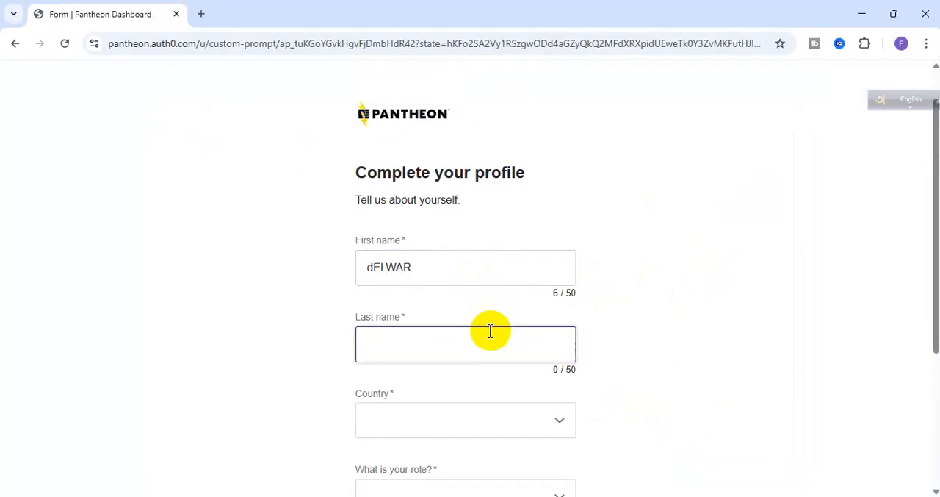
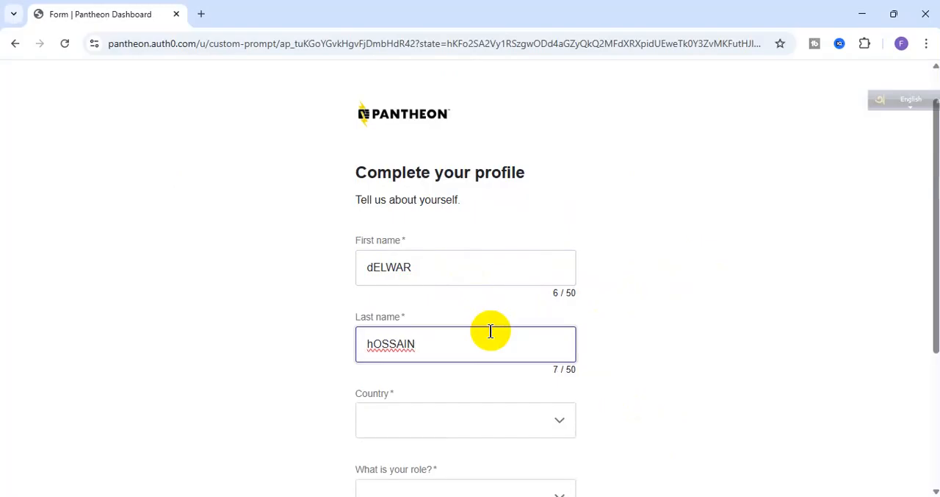
- Set the country to Afghanistan and the role to Developer / Engineer, agree to the Terms of Use and submit the form
click(466, 420)
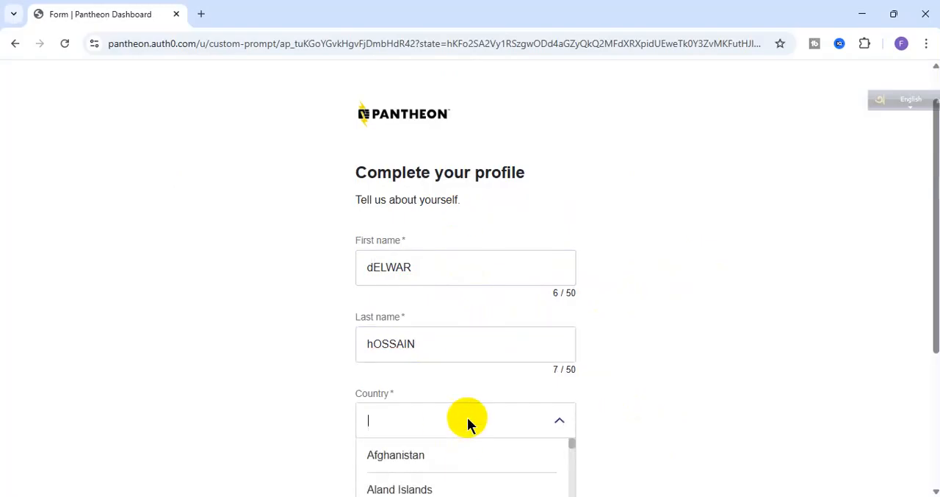
click(444, 461)
scroll(446, 445, down, 2)
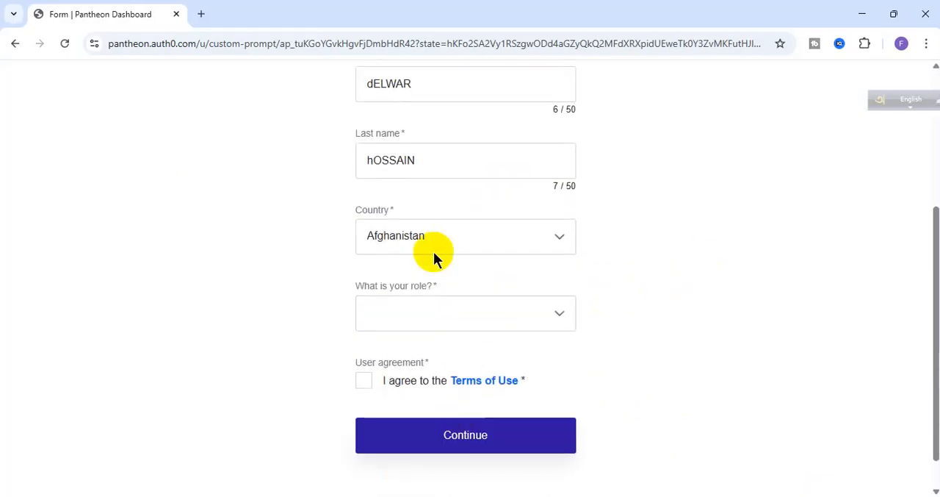
click(414, 310)
click(419, 365)
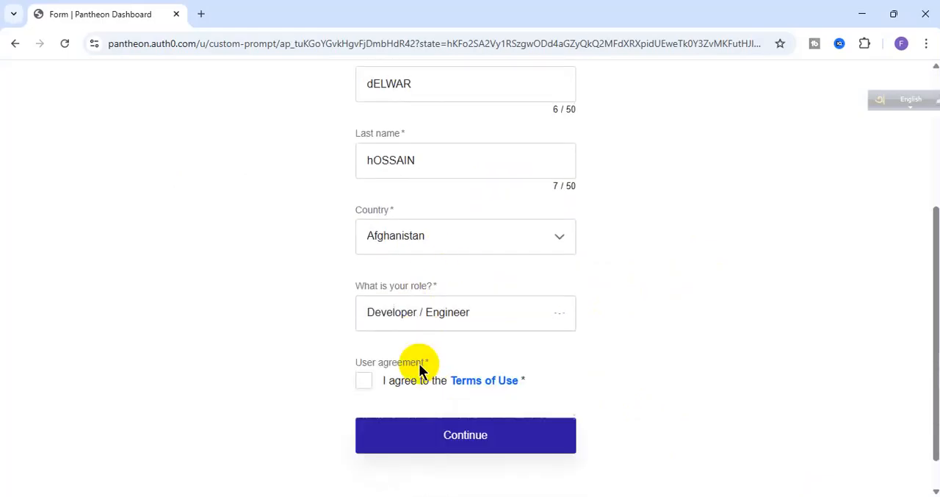
click(363, 382)
click(401, 435)
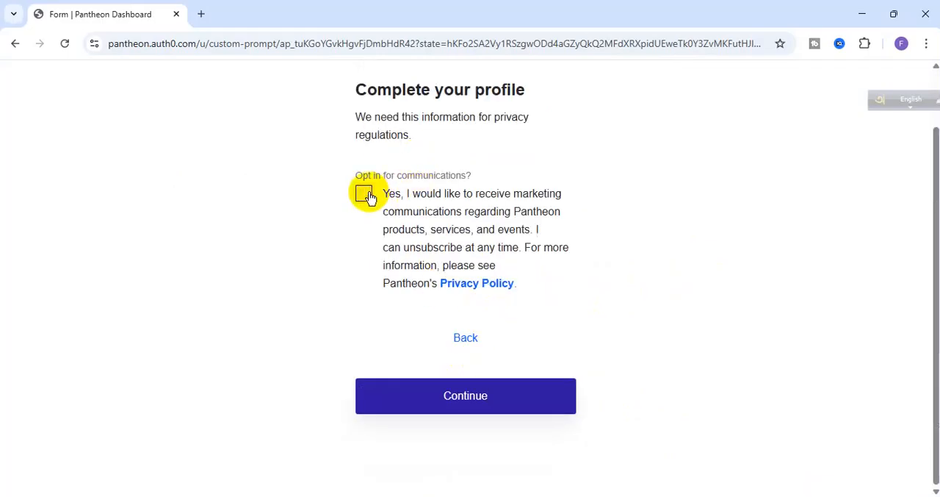
- Opt in to marketing communications, complete the profile and dismiss the Content Publisher announcement on the dashboard
click(364, 194)
click(409, 394)
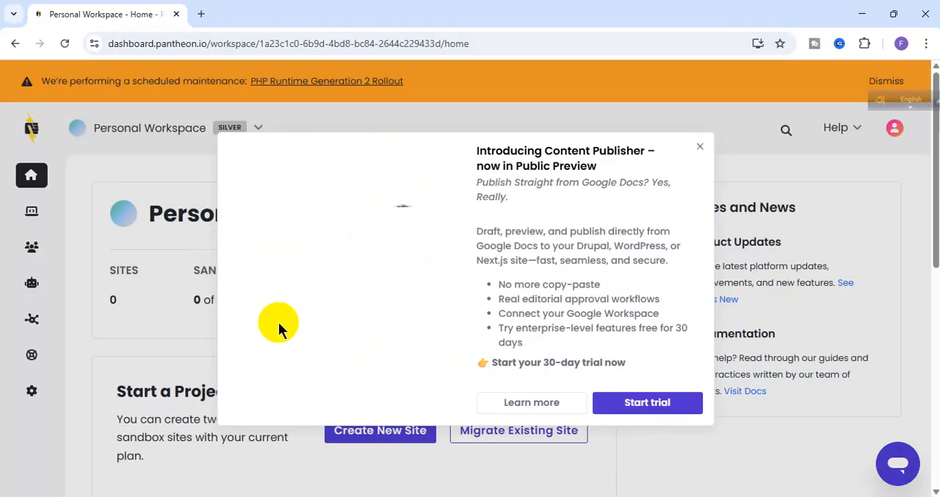
click(700, 149)
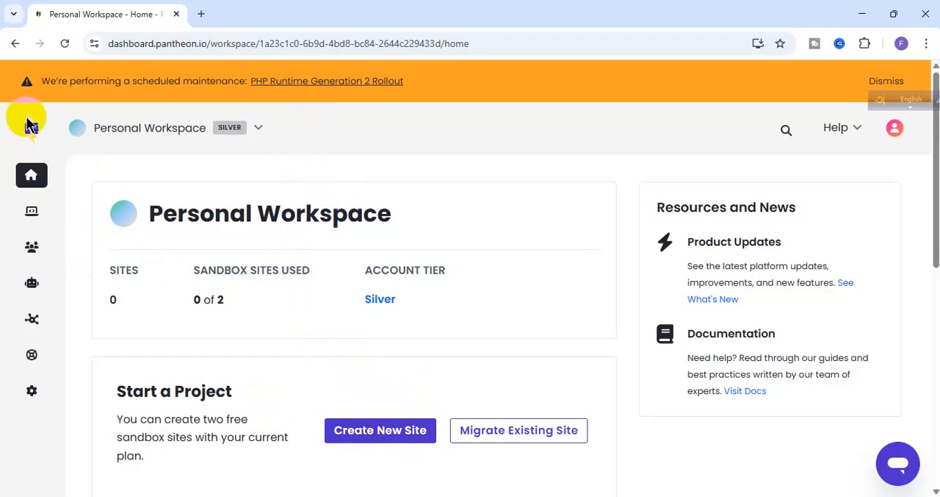
- Show the account menu to check the signed-in profile details
mouse_move(31, 208)
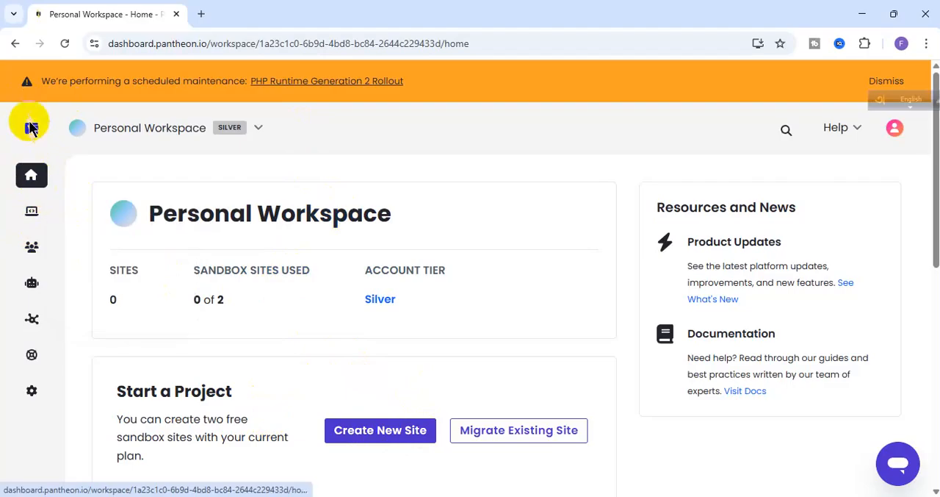
click(895, 130)
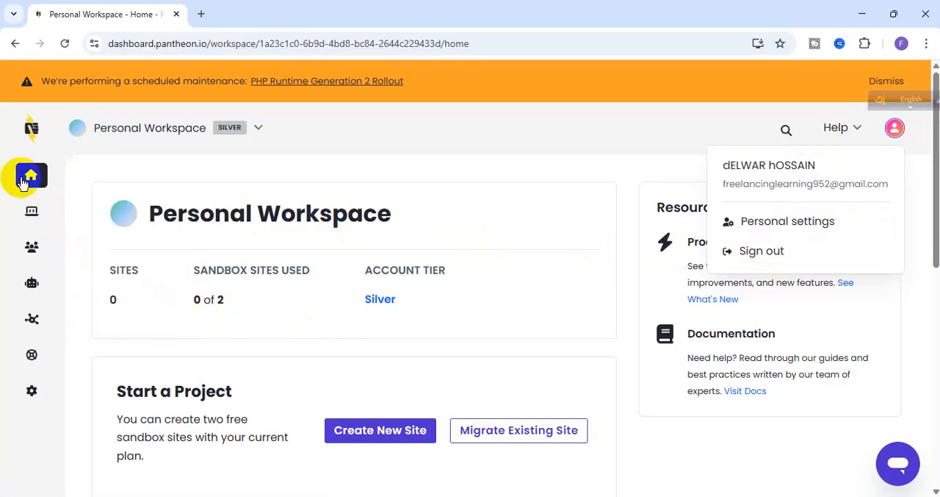
- Start creating a new site in the Personal Workspace and choose WordPress as the kind of site
scroll(367, 353, down, 2)
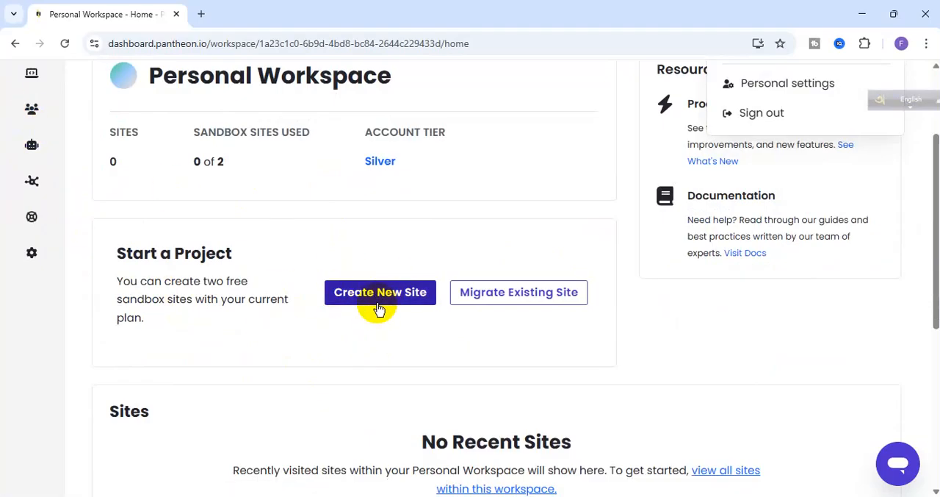
click(353, 298)
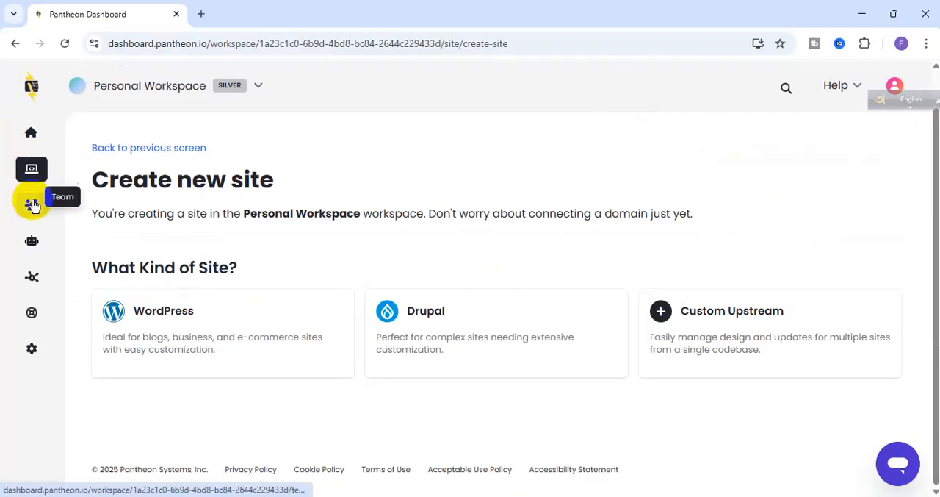
mouse_move(32, 169)
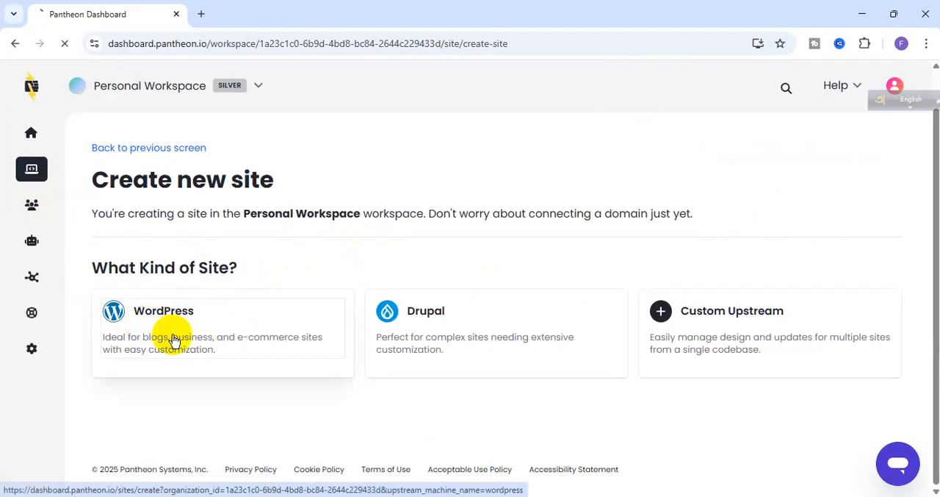
click(174, 340)
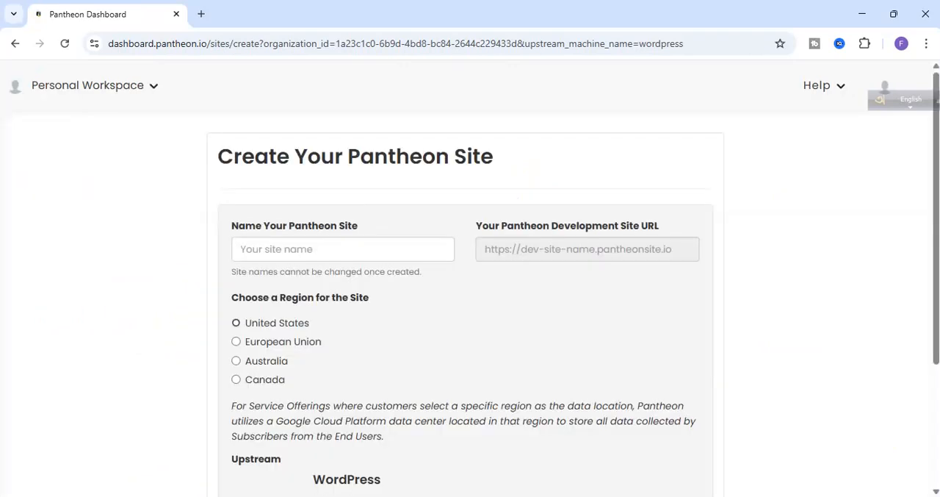
- Name the new Pantheon site newsitebd
click(347, 273)
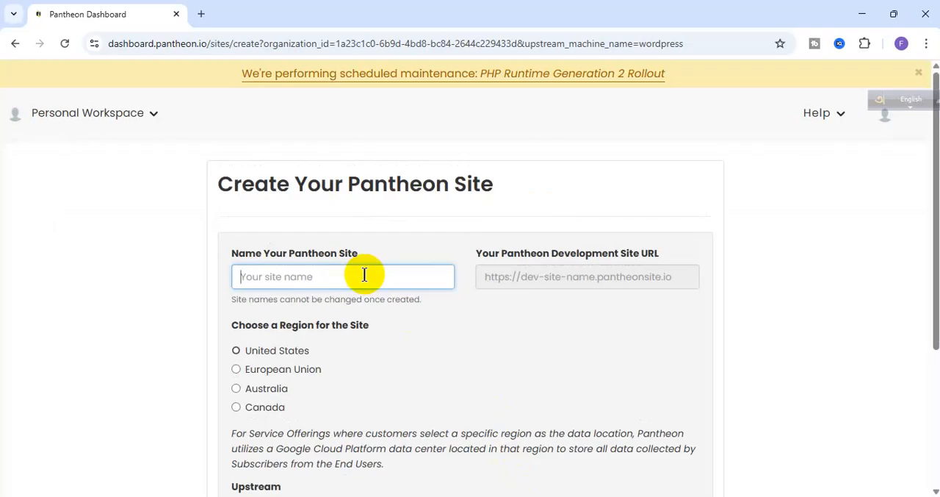
text(new)
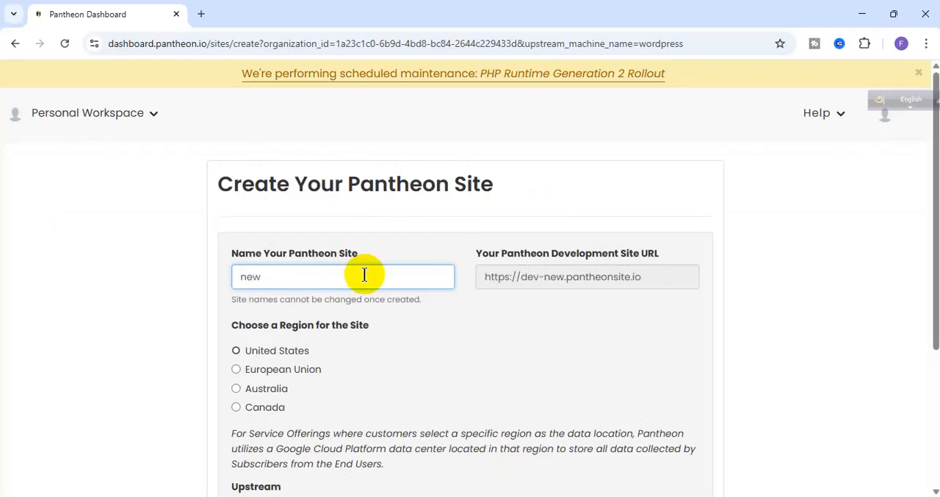
text(site)
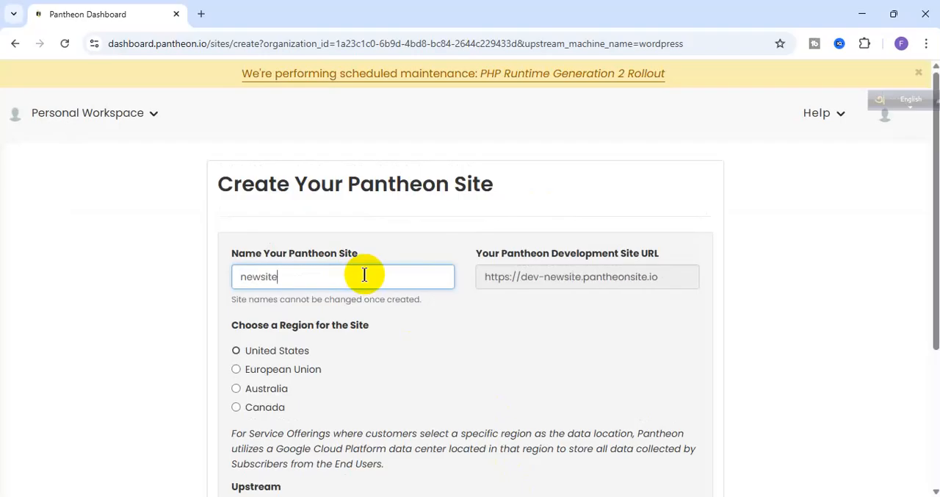
text(bd)
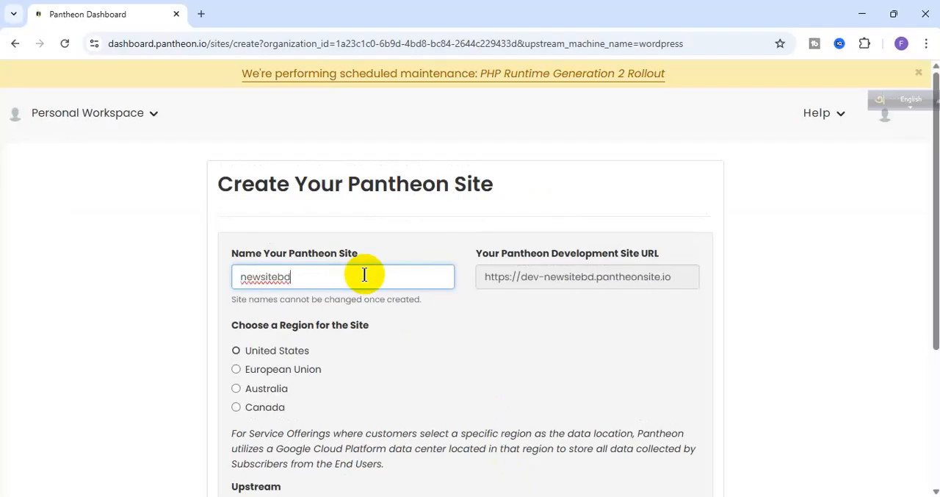
- Copy the generated development site URL from the site creation form
triple_click(554, 281)
right_click(586, 278)
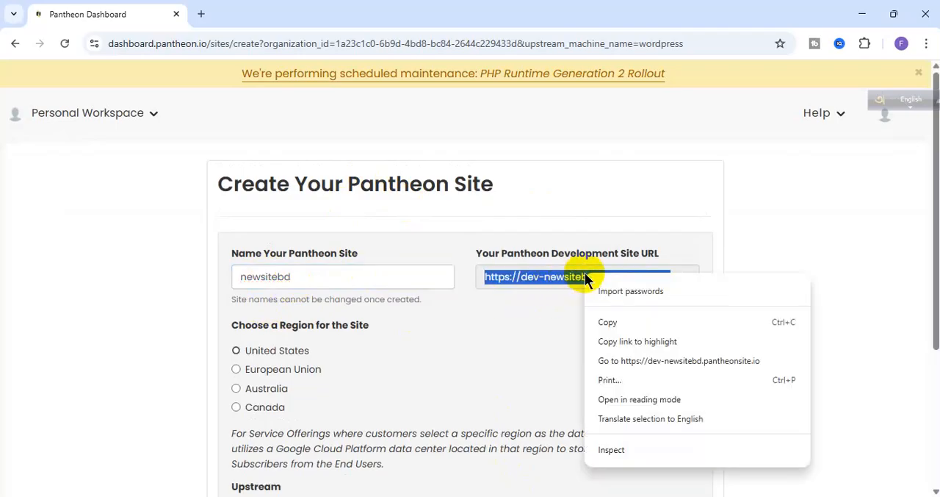
click(607, 321)
click(524, 273)
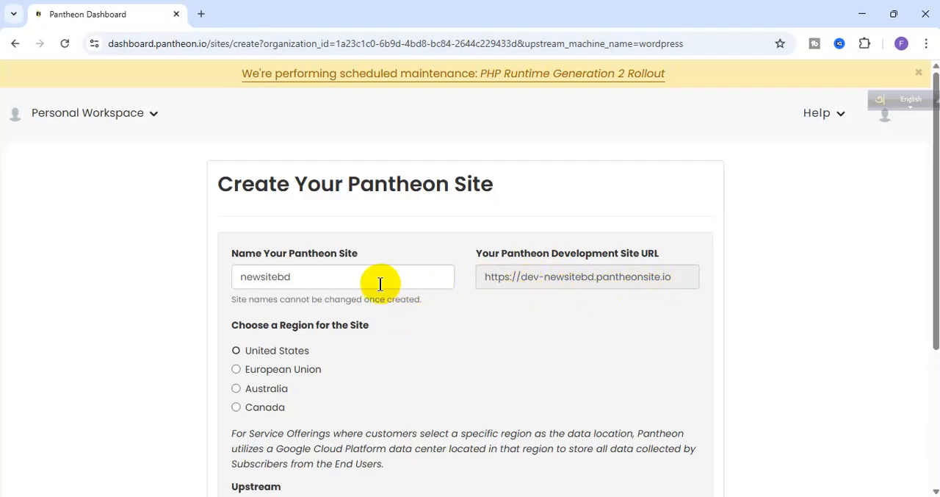
double_click(352, 283)
click(352, 282)
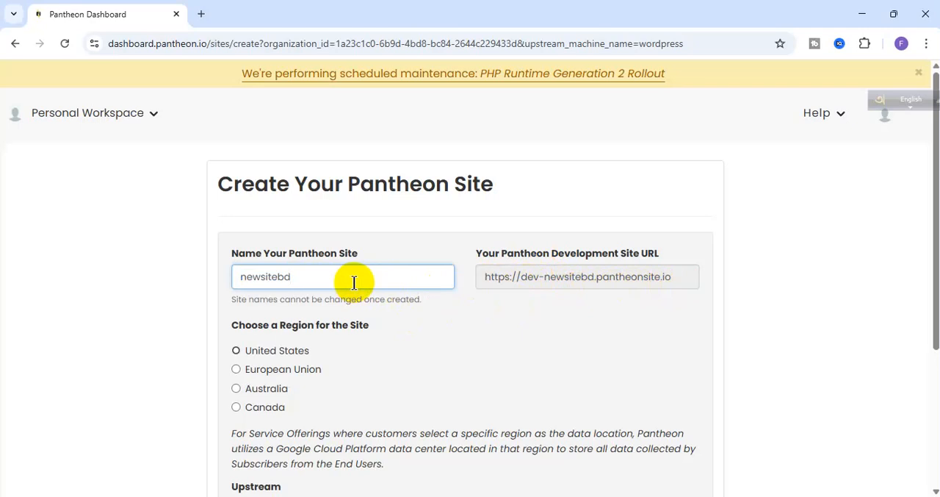
double_click(315, 279)
click(293, 279)
double_click(315, 275)
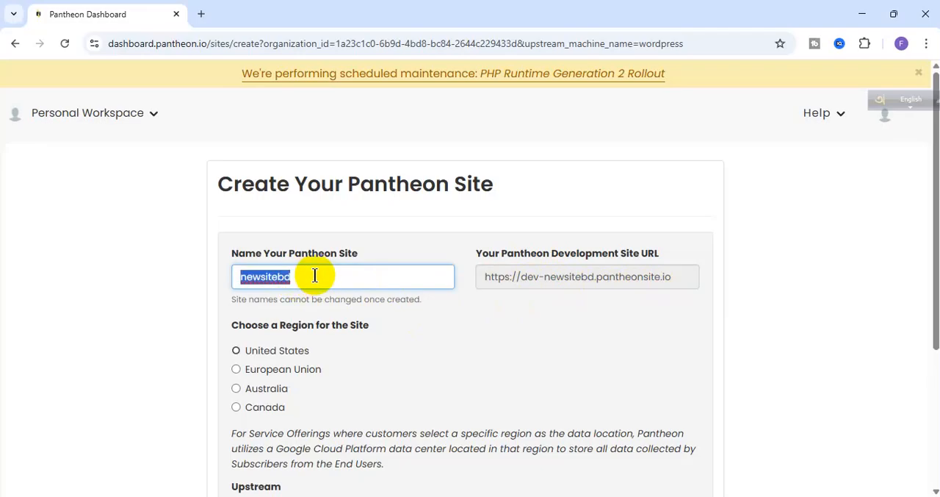
click(315, 274)
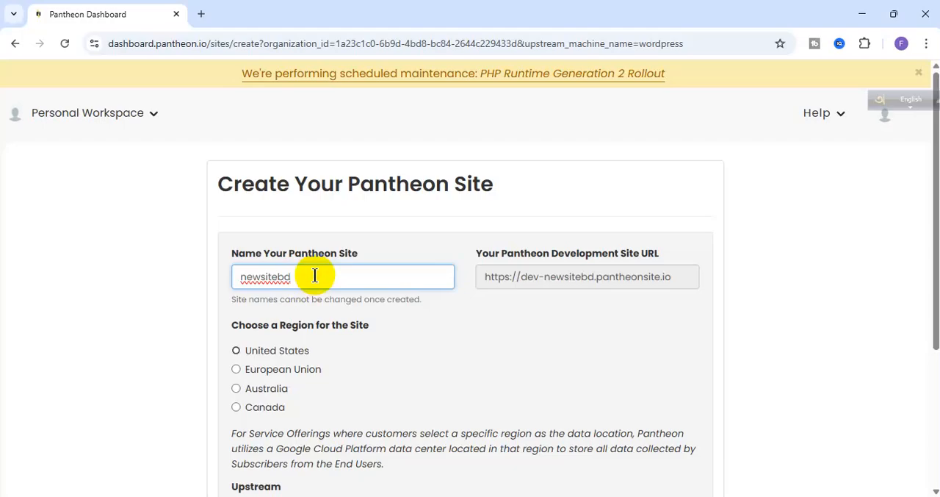
- Choose United States as the site's region and submit the site creation form
scroll(319, 360, down, 2)
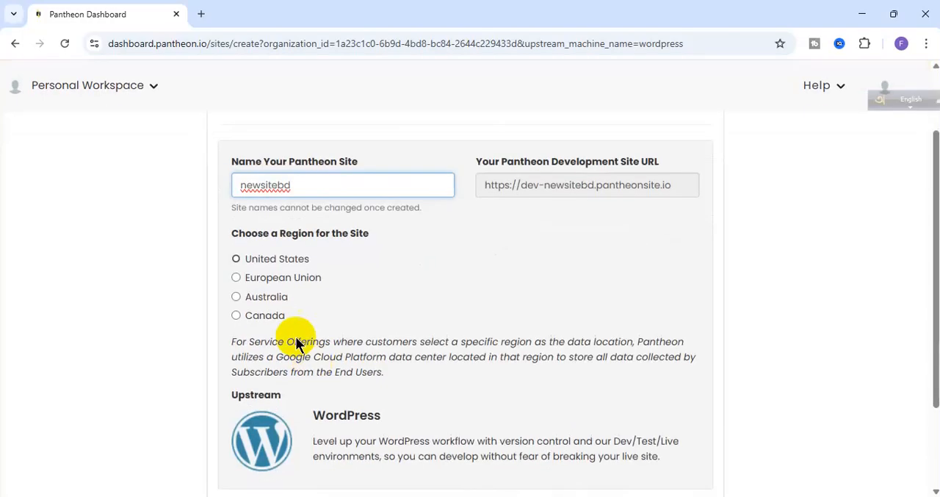
click(264, 259)
scroll(269, 328, down, 3)
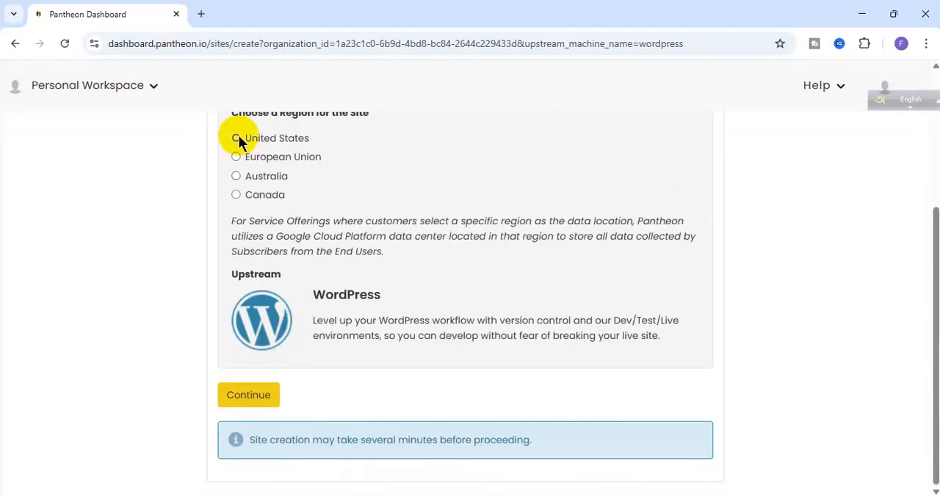
click(274, 399)
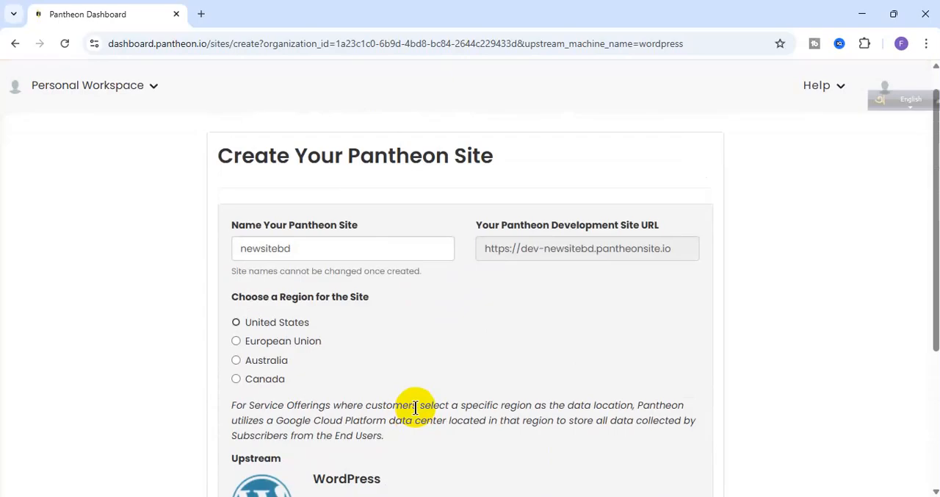
- Change the site name to newsitebd54 and submit the site creation form again
scroll(451, 405, down, 2)
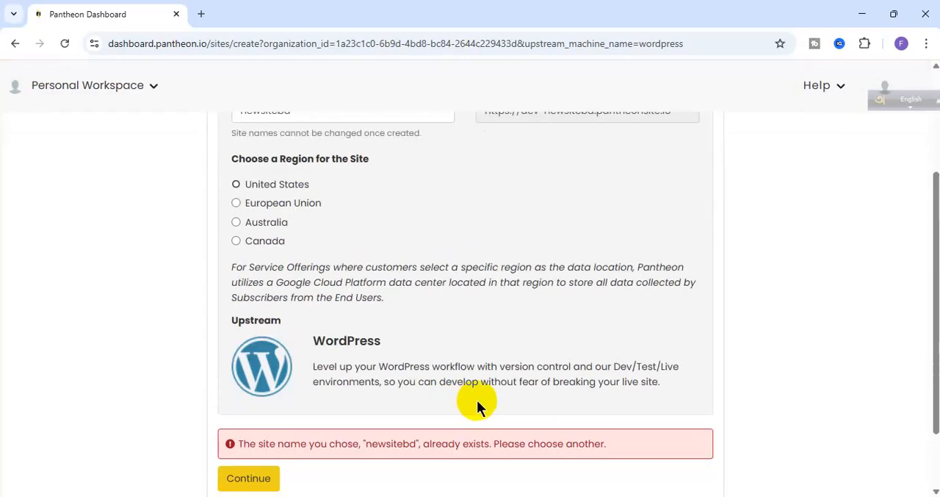
scroll(477, 399, down, 1)
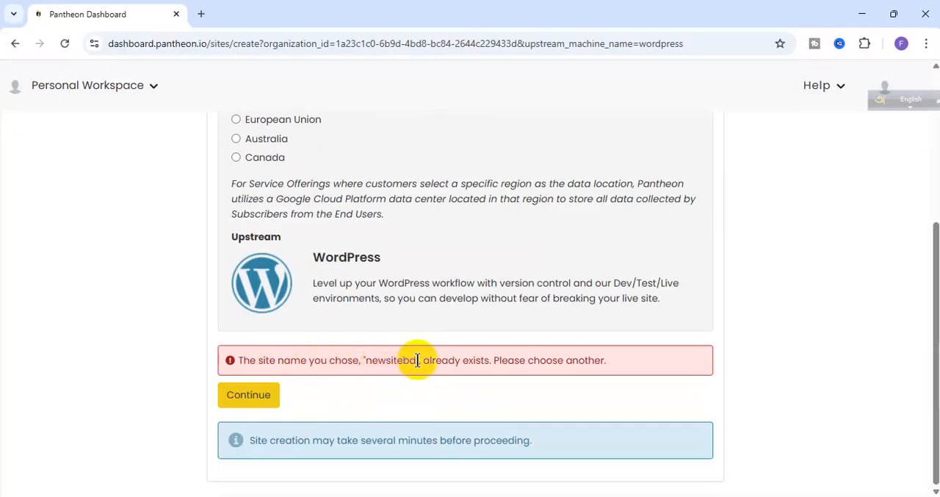
triple_click(476, 361)
scroll(397, 382, up, 3)
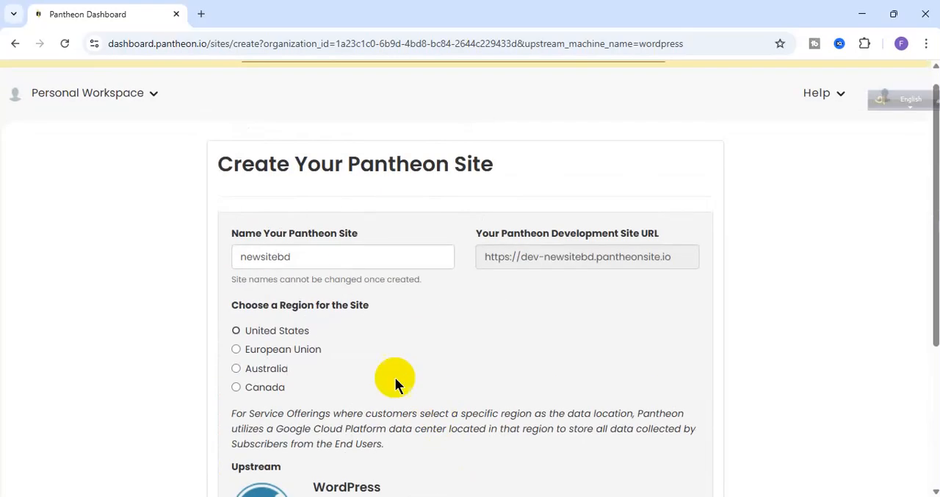
click(307, 265)
text(54)
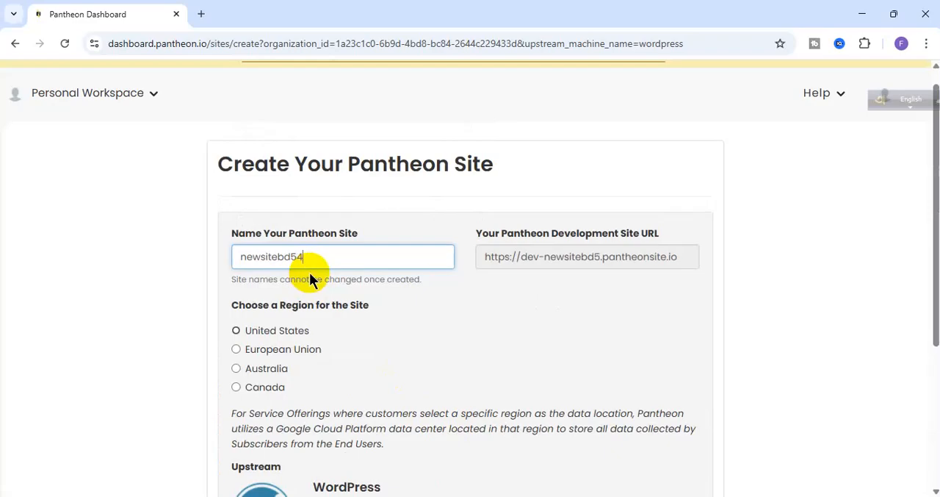
scroll(279, 330, down, 3)
click(253, 403)
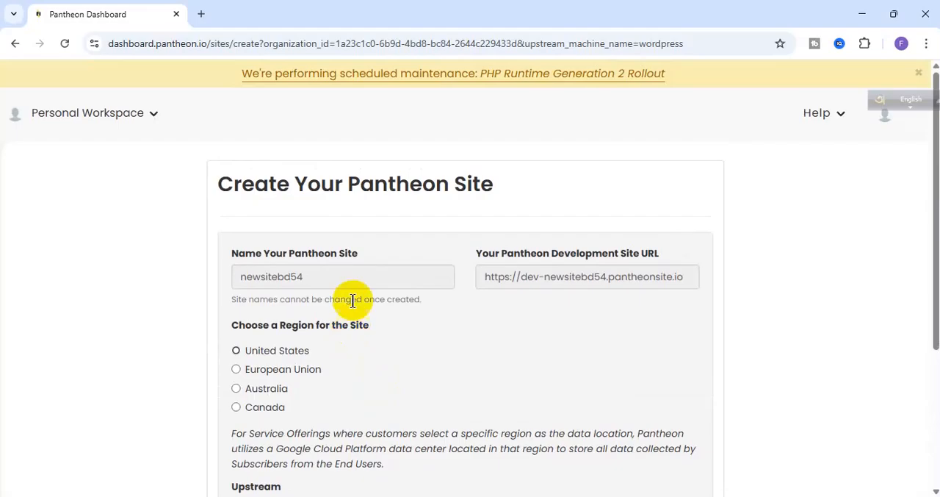
- Review the site creation notice and the submitted site name during processing
scroll(352, 304, down, 3)
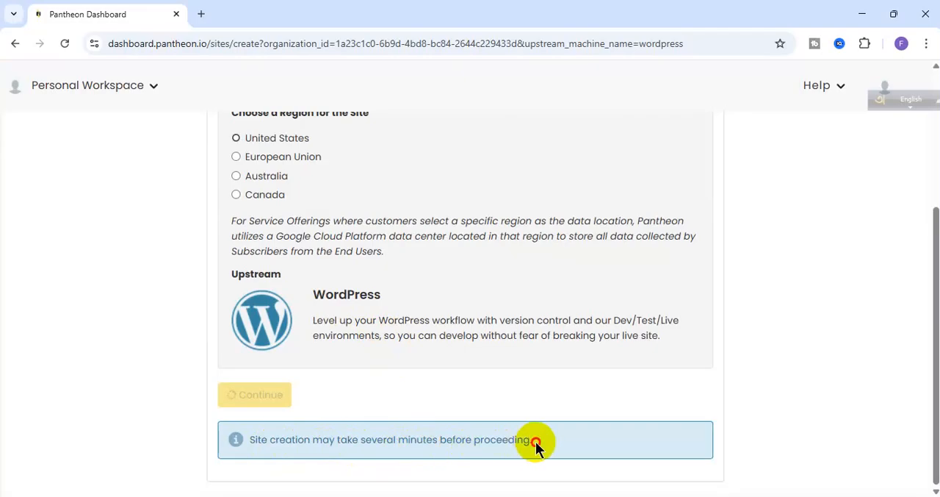
drag(535, 444, 237, 446)
click(269, 441)
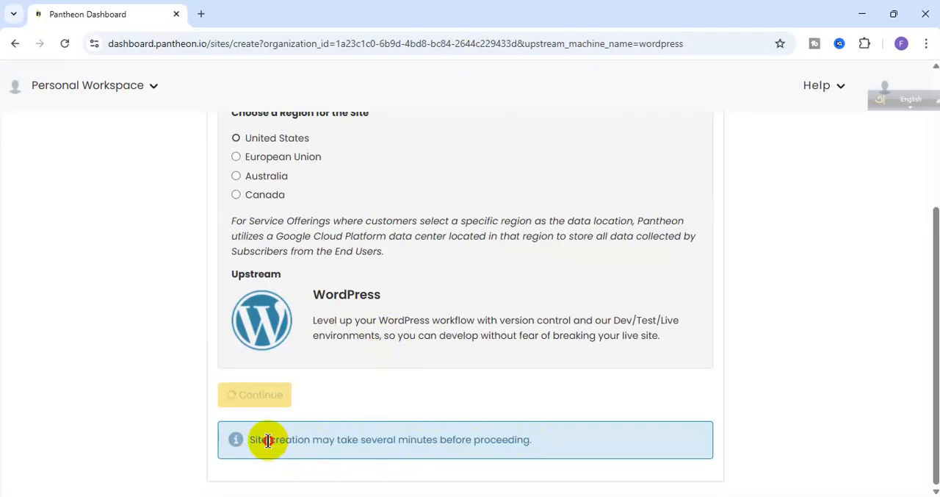
triple_click(268, 441)
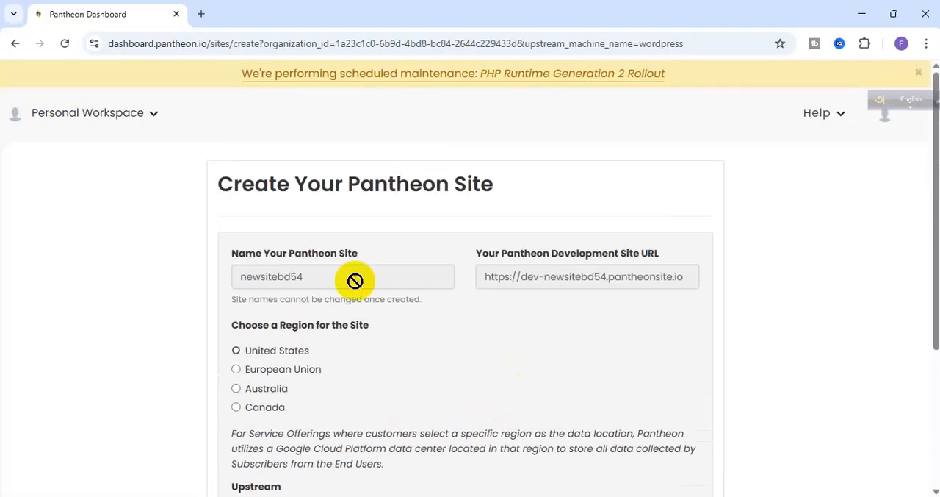
double_click(311, 276)
scroll(367, 342, down, 3)
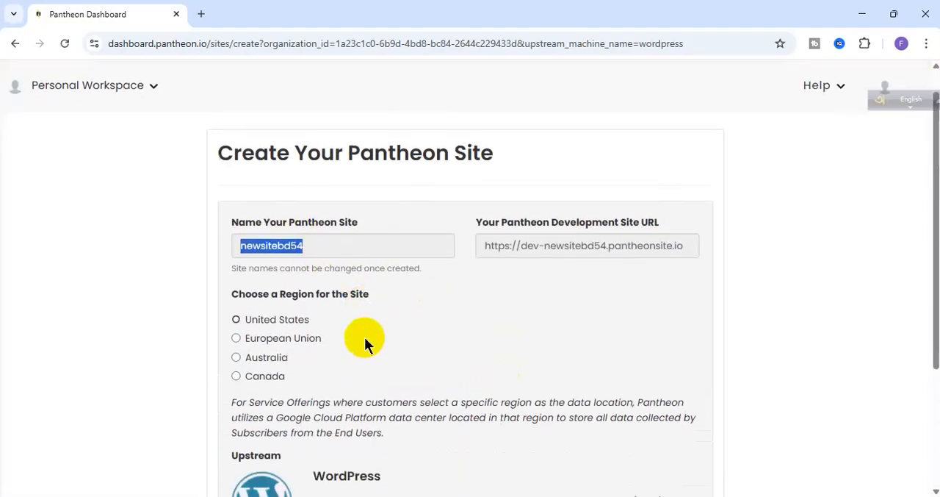
scroll(395, 336, up, 2)
scroll(400, 343, up, 1)
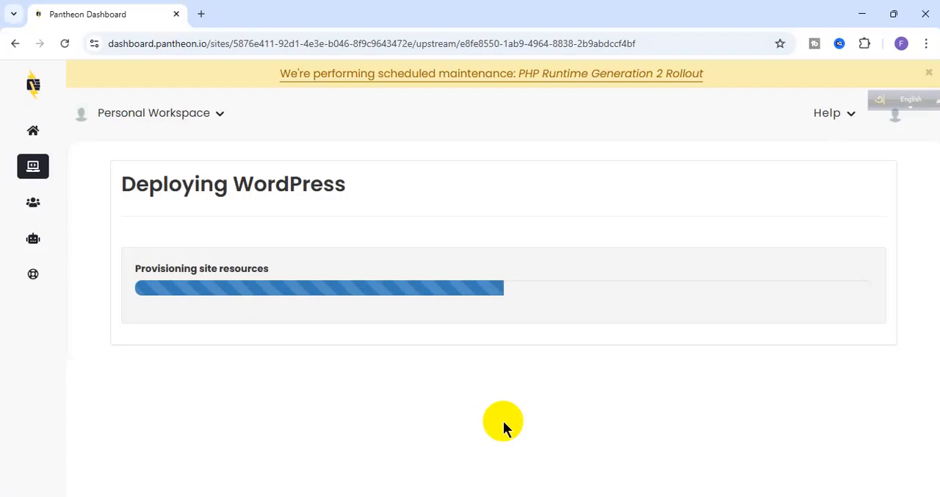
- Wait for the WordPress deployment to complete and open the Pantheon site dashboard
double_click(230, 272)
click(377, 324)
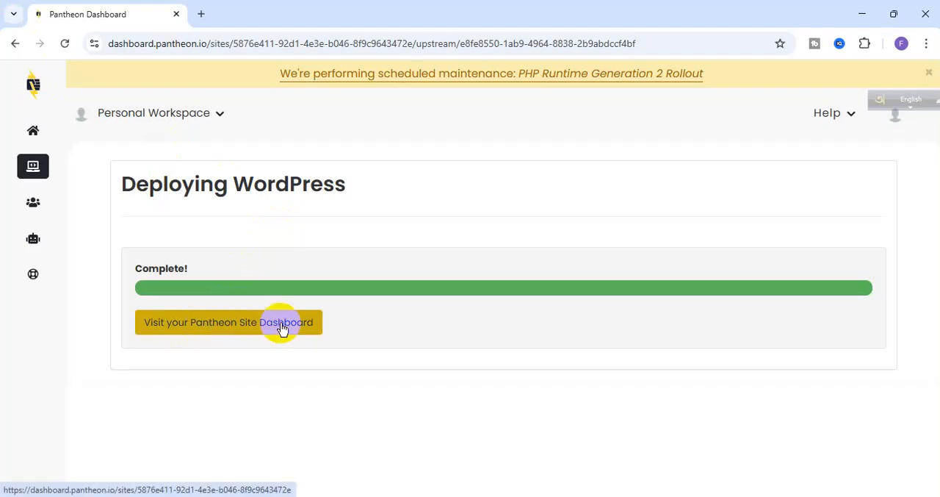
click(193, 331)
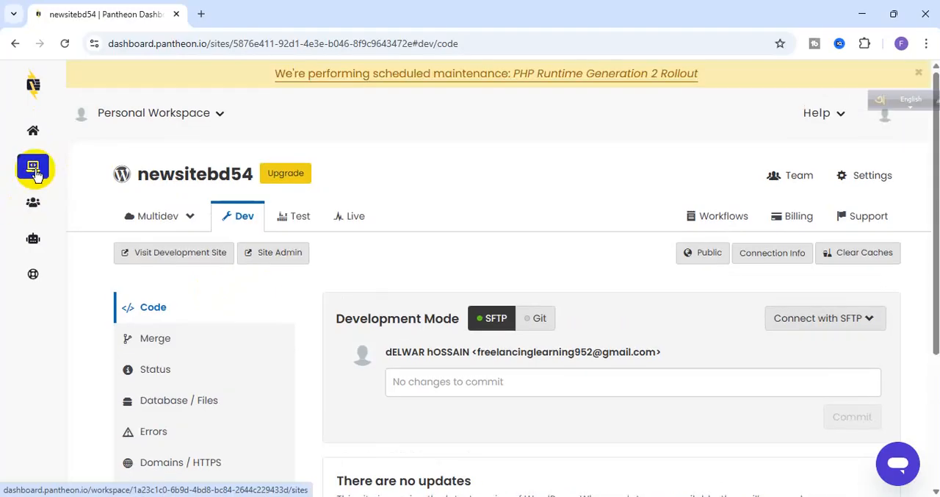
- Show the workspace's site list and open the newsitebd54 site from it
click(35, 174)
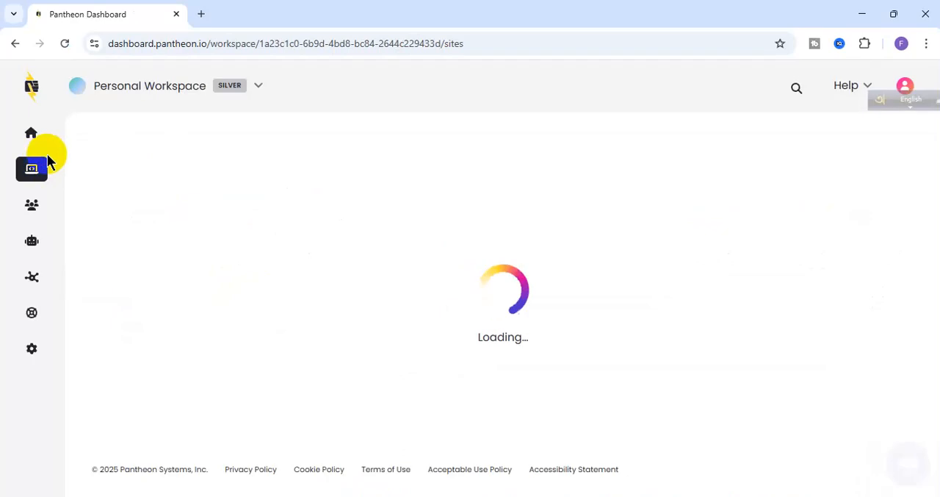
mouse_move(32, 172)
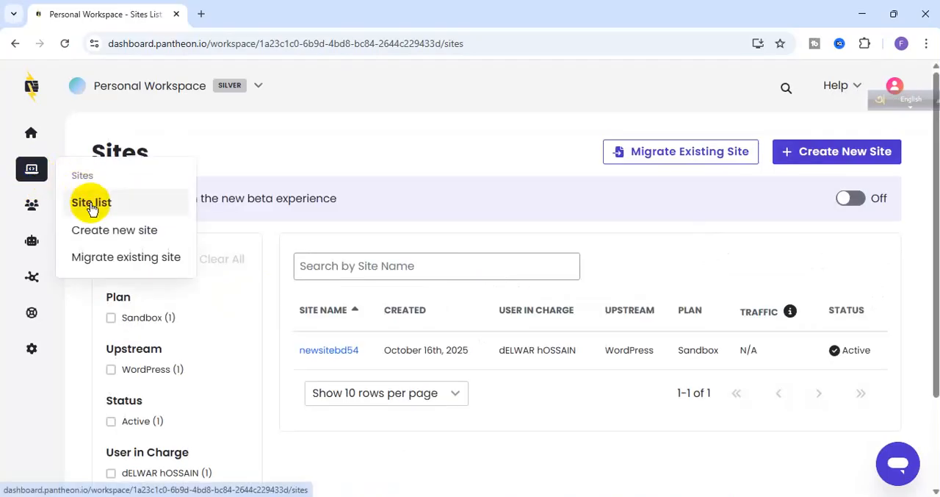
click(91, 205)
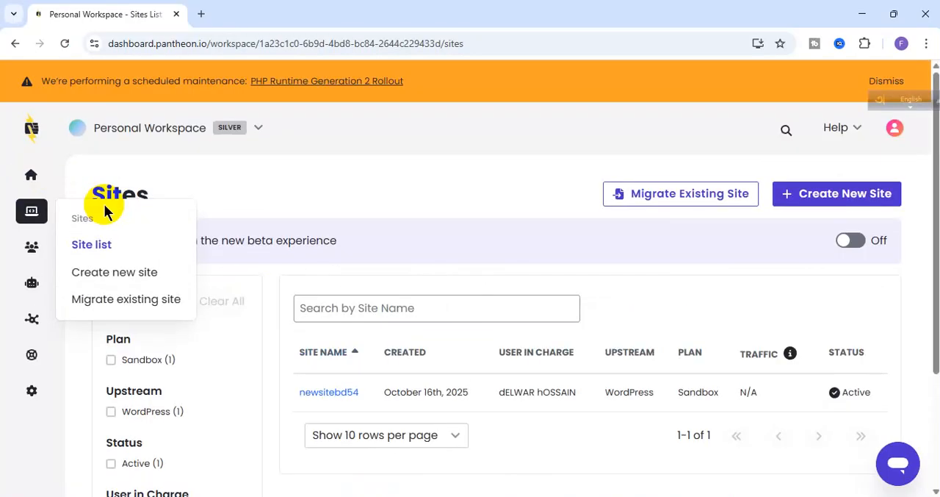
scroll(497, 413, down, 2)
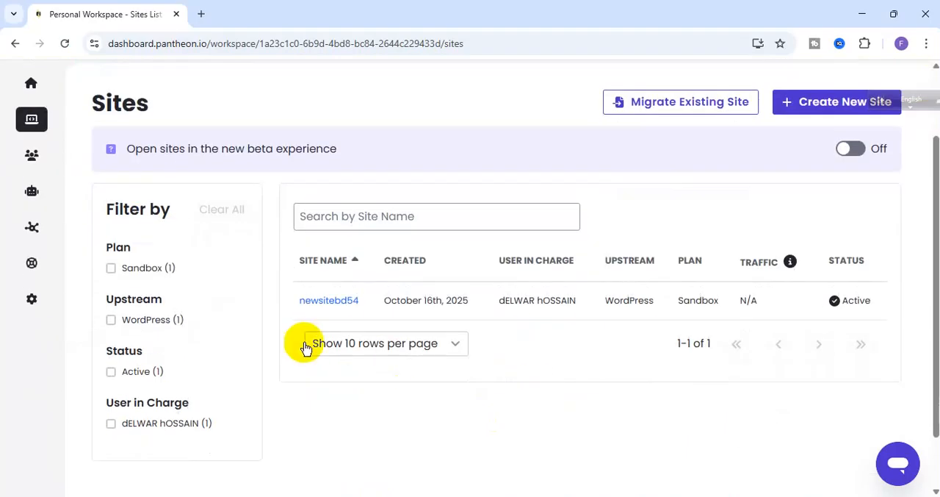
click(338, 303)
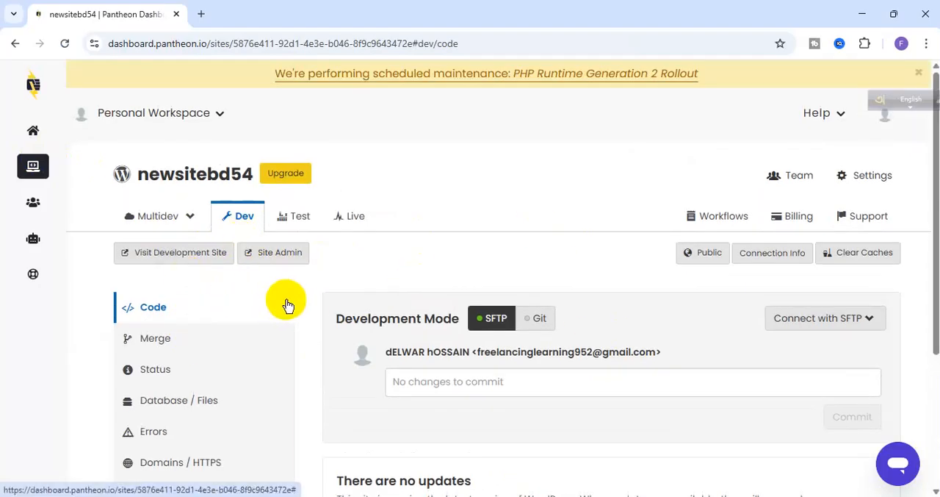
- Open the Dev environment's site admin and continue past the sandbox notice to the WordPress installation's language selection
click(278, 260)
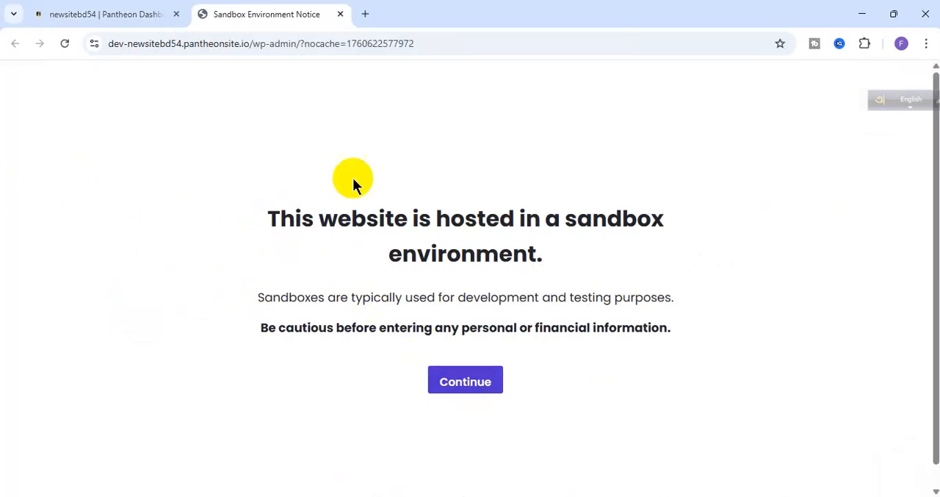
click(102, 9)
click(256, 8)
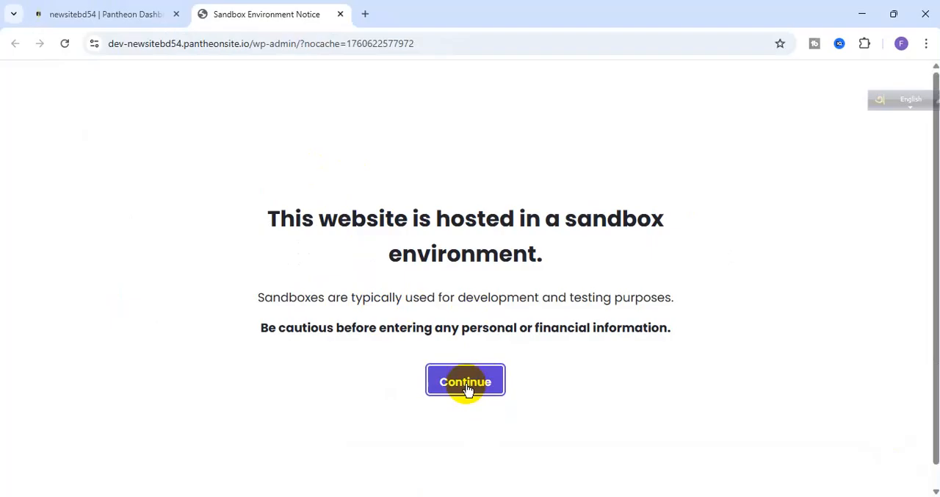
triple_click(316, 218)
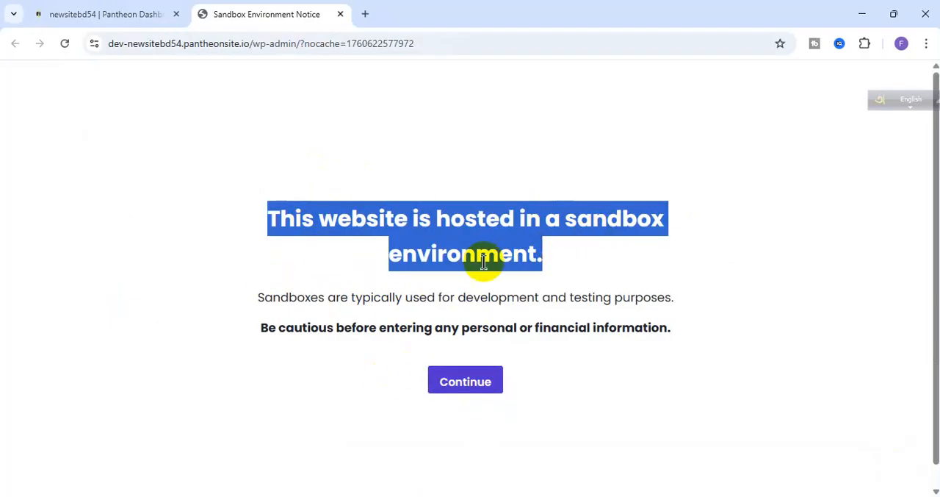
double_click(449, 265)
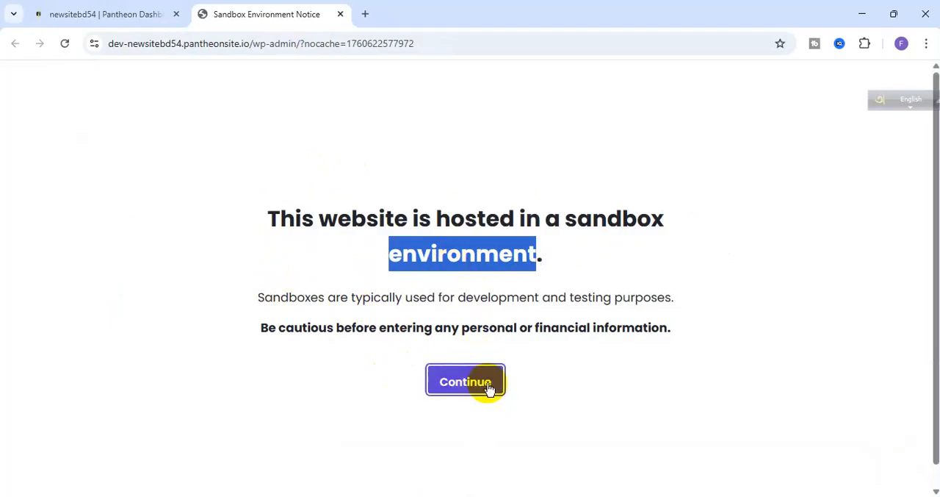
click(442, 388)
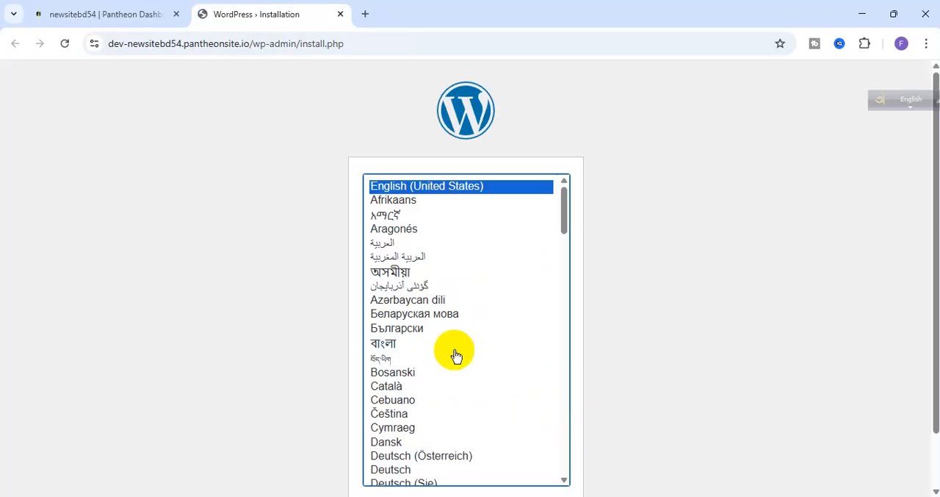
scroll(165, 183, down, 2)
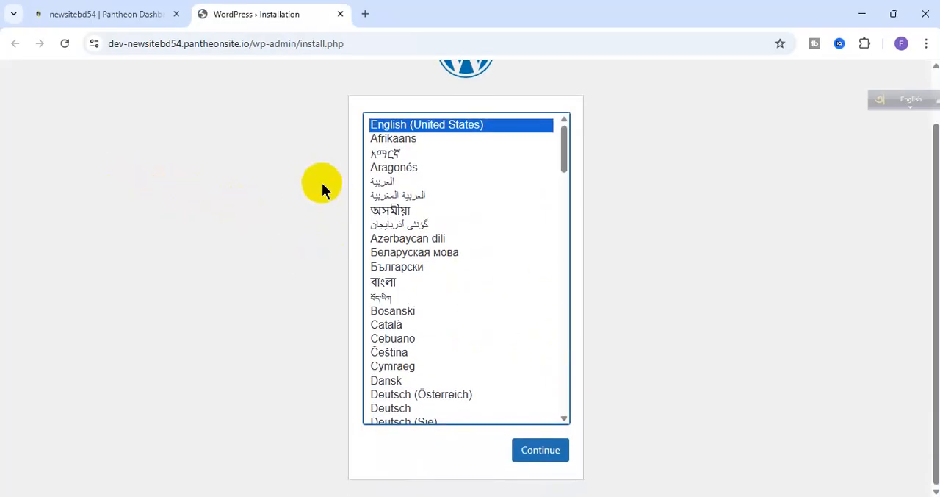
- Browse the installation language list and continue with English (United States) to the site information form
scroll(322, 184, up, 1)
scroll(319, 192, down, 1)
click(542, 449)
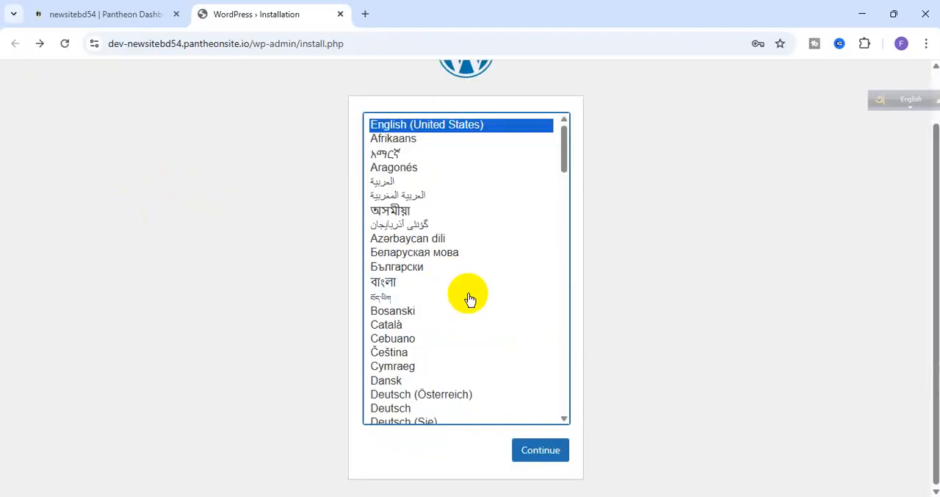
scroll(443, 262, down, 12)
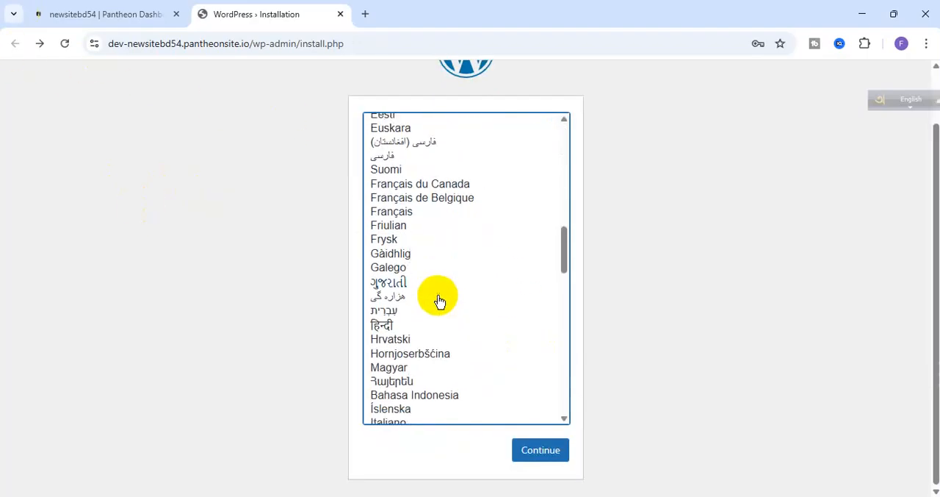
scroll(439, 302, down, 8)
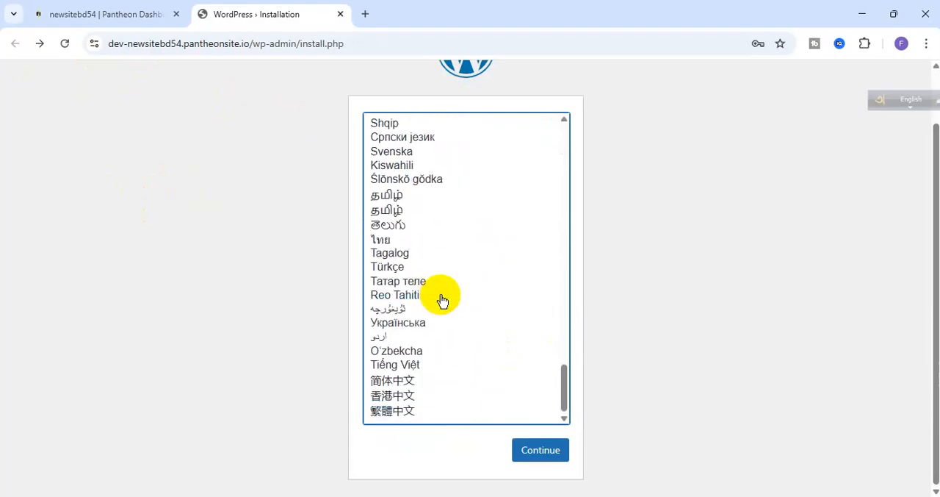
scroll(439, 304, up, 4)
scroll(443, 301, up, 9)
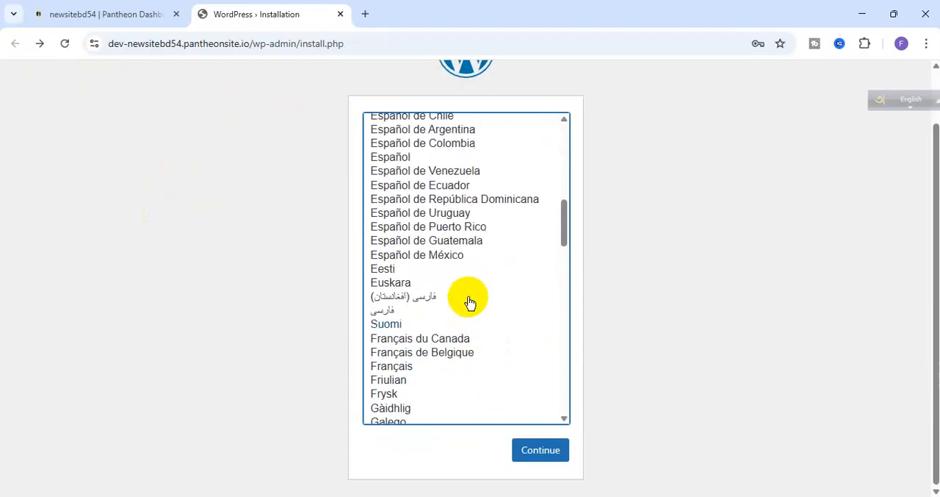
scroll(469, 303, up, 3)
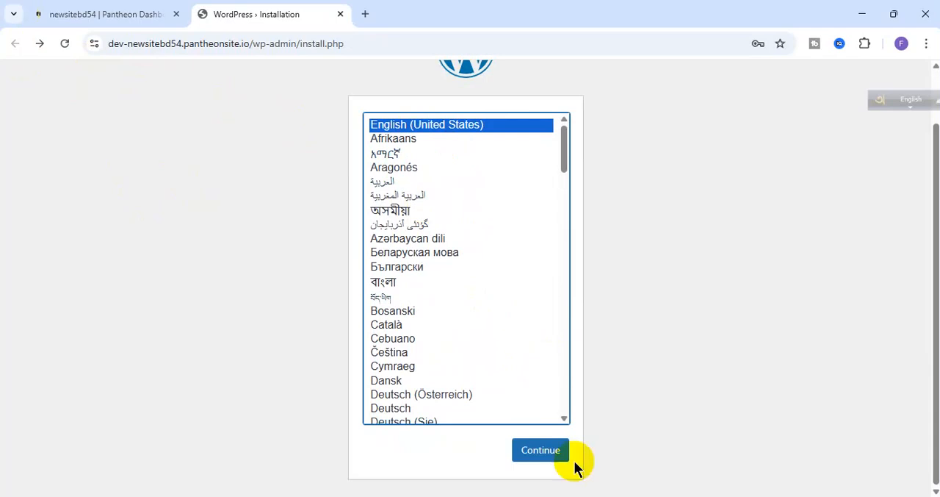
click(552, 450)
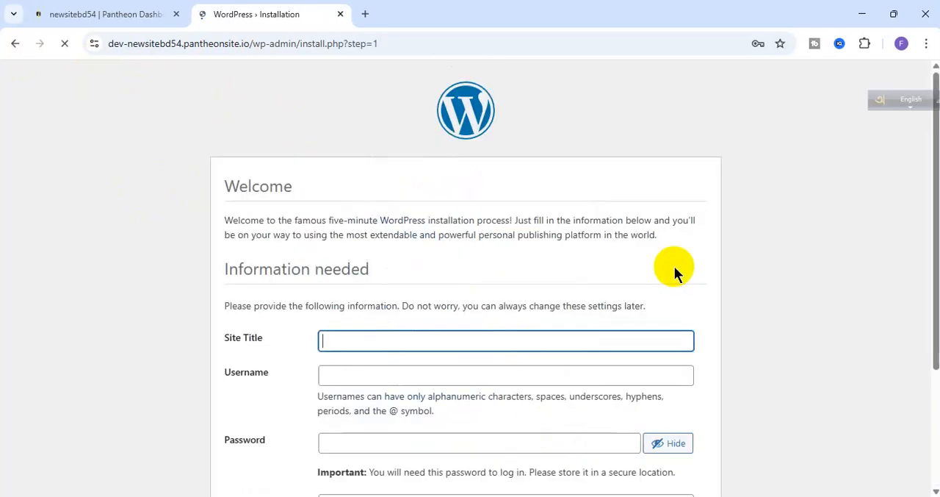
- Set the site title to "Welcome to Our website" and the username to newsitebd54
scroll(456, 250, down, 2)
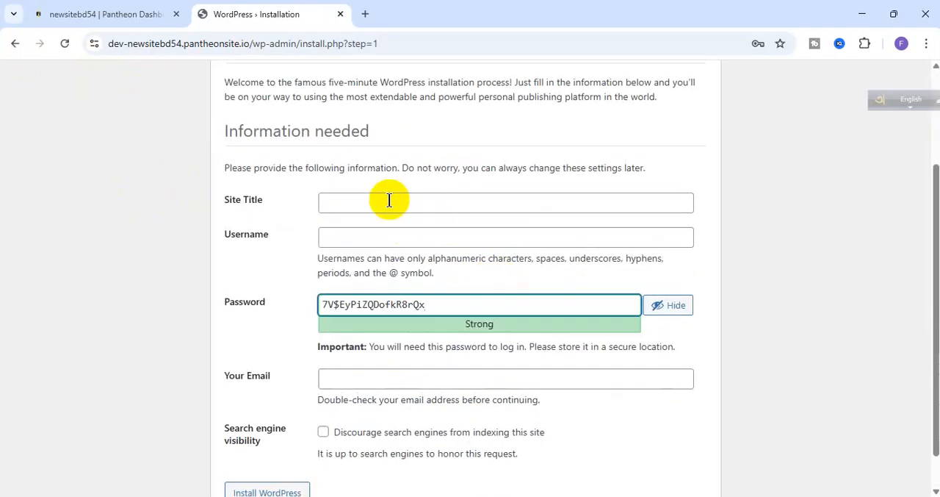
click(389, 200)
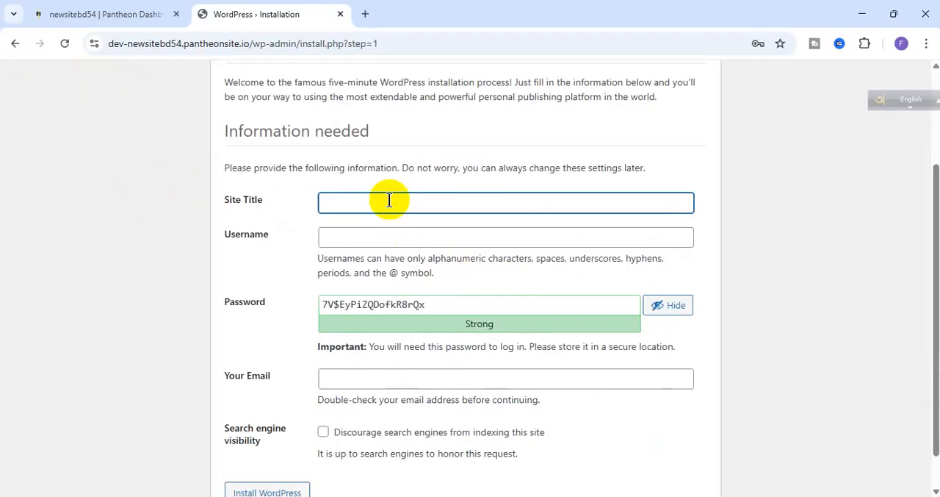
text(Pa)
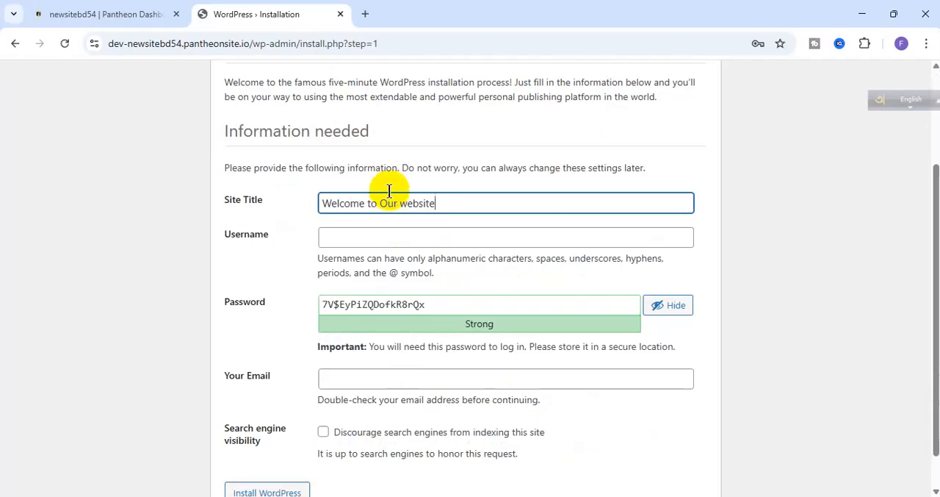
click(379, 237)
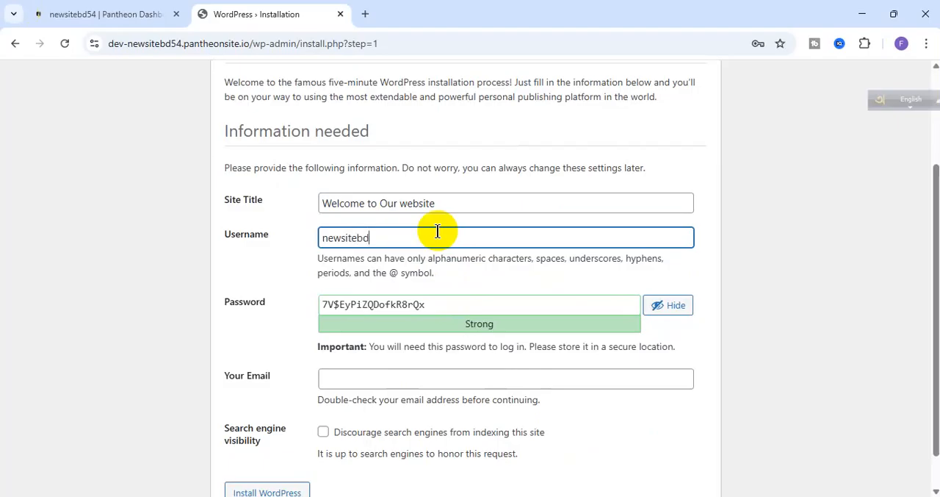
text(54)
- Replace the generated password with a custom account password and confirm the use of a weak password
double_click(451, 231)
key(ctrl+c)
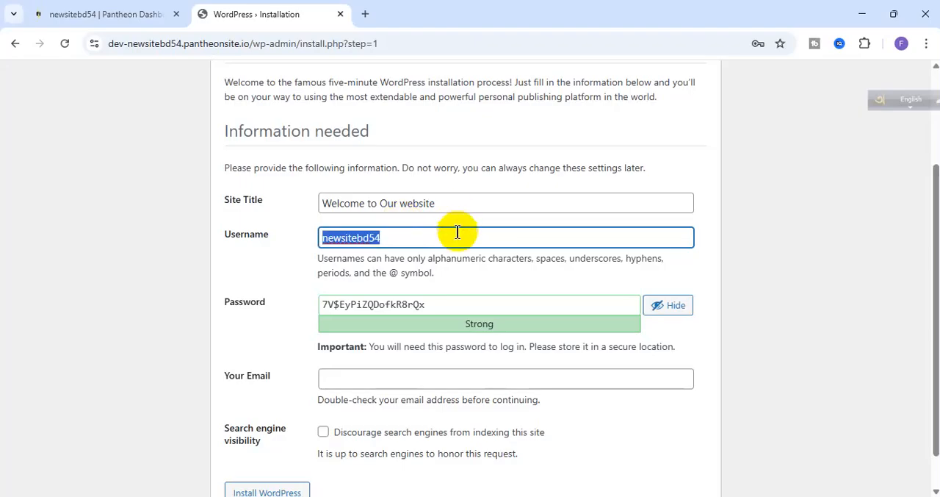
double_click(424, 304)
key(ctrl+v)
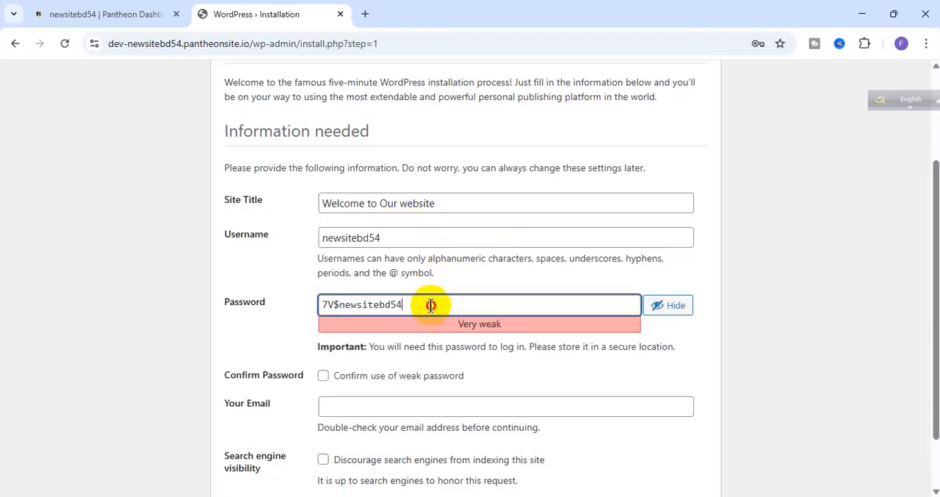
key(ctrl+shift+Left)
key(ctrl+shift+Left)
key(ctrl+v)
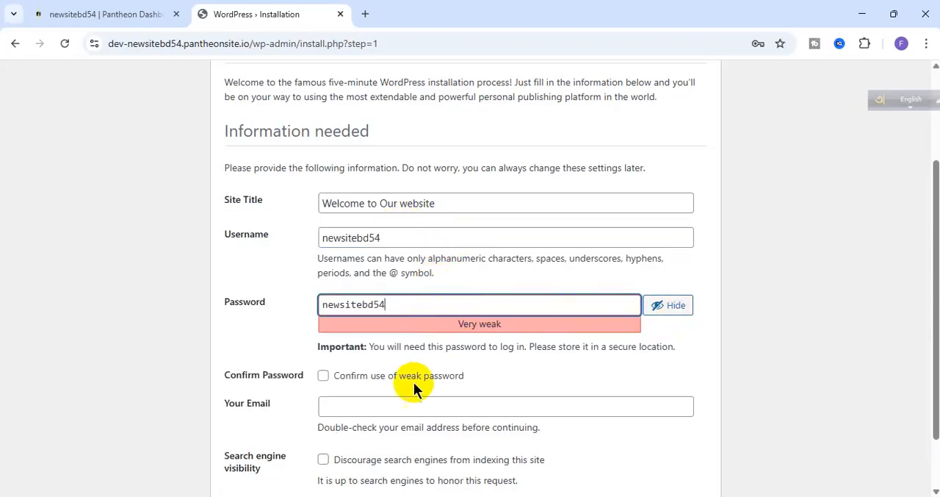
click(323, 376)
scroll(353, 352, down, 1)
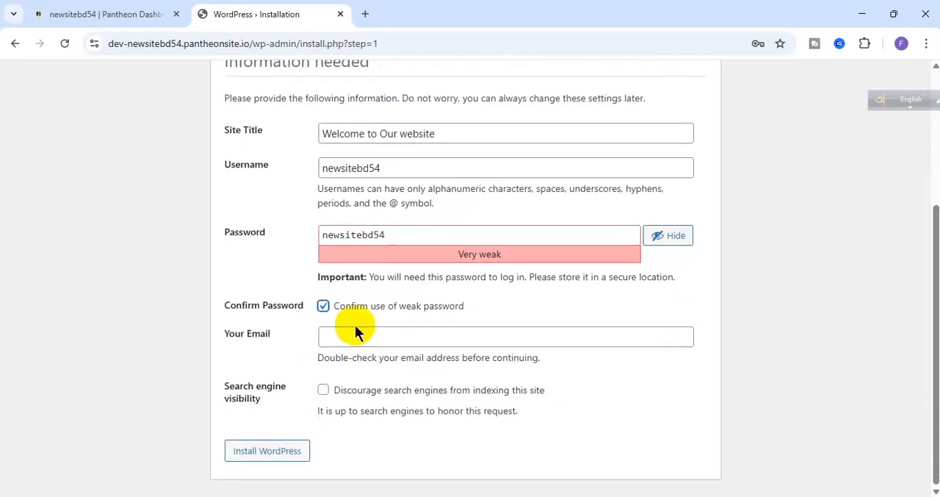
- Review the entered site title and login details in the form, along with the site's web address
click(409, 335)
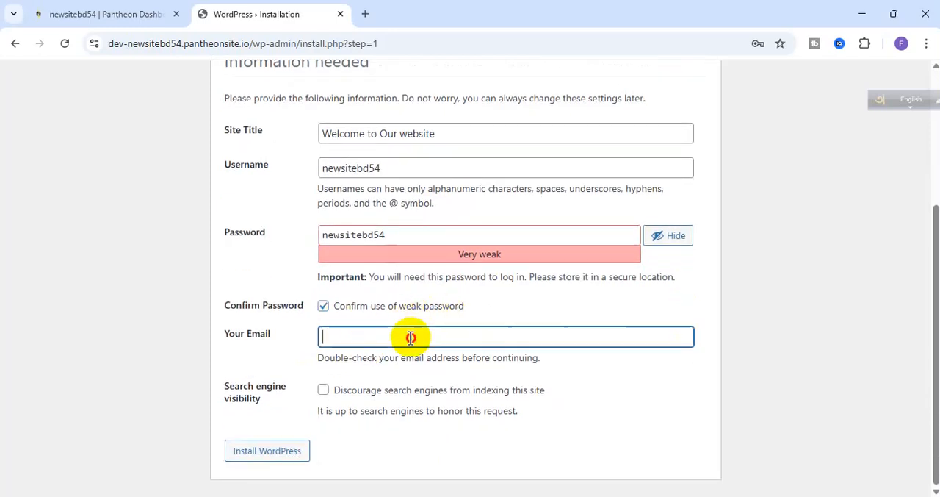
scroll(263, 317, up, 1)
scroll(272, 316, up, 2)
scroll(286, 312, down, 2)
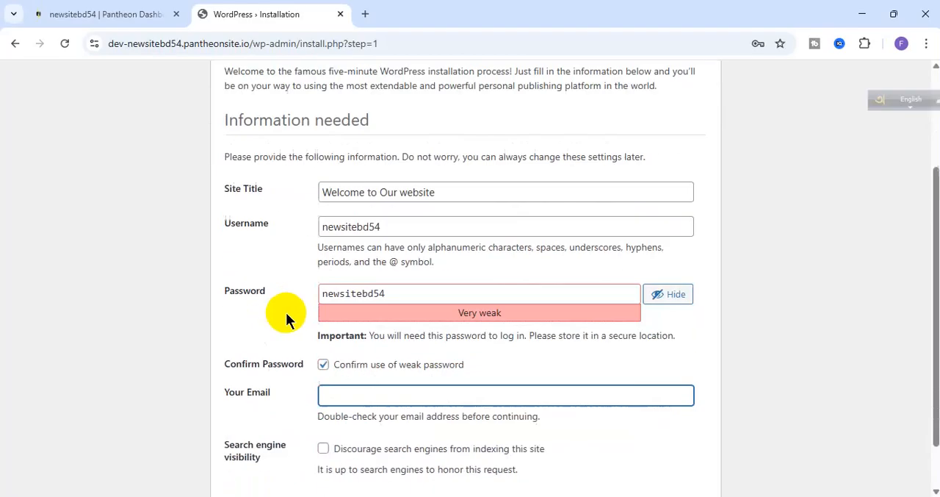
click(400, 285)
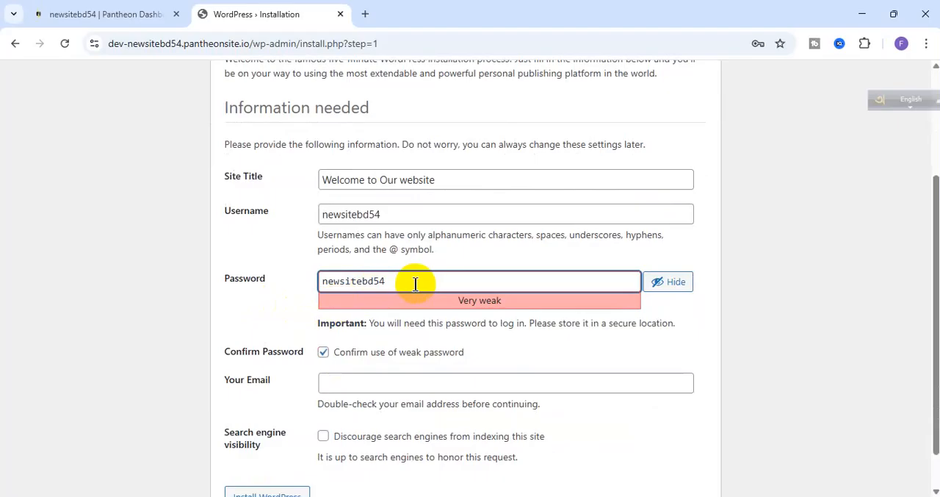
drag(252, 43, 90, 42)
click(125, 121)
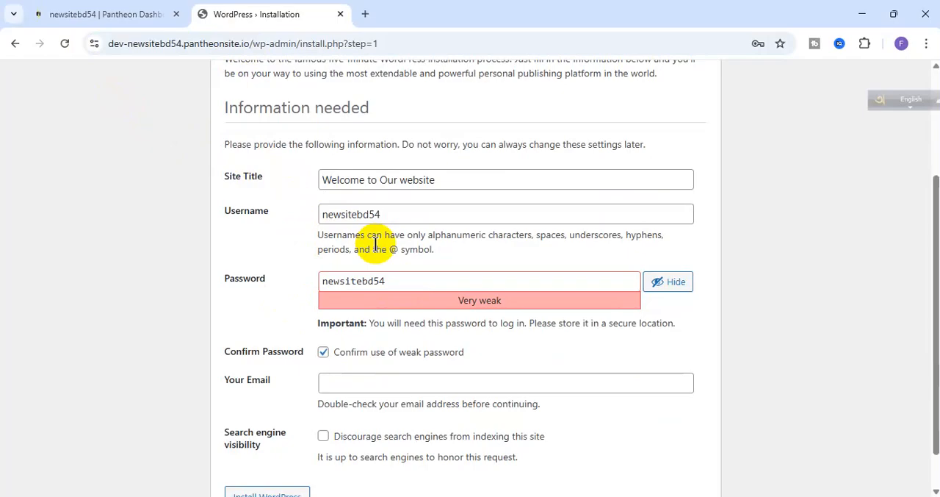
scroll(284, 304, down, 1)
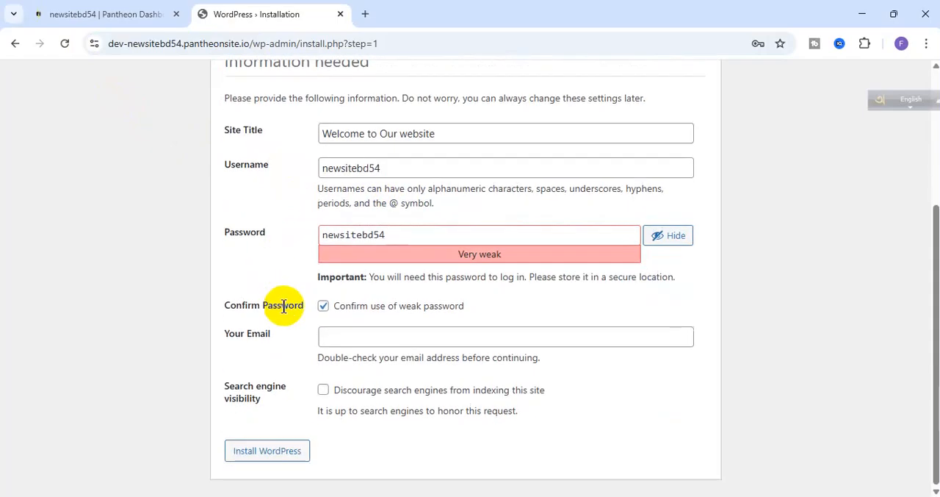
- Discourage search engines from indexing the site in the installation form
click(365, 342)
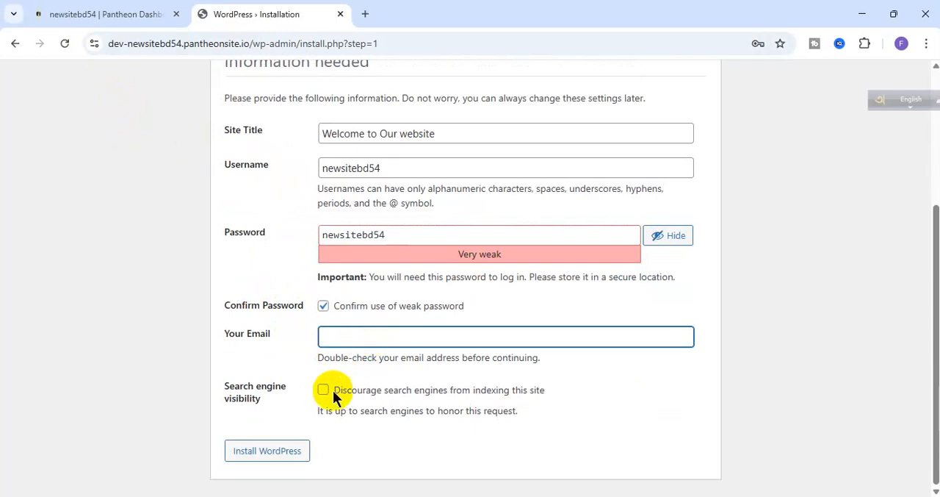
click(324, 390)
click(353, 342)
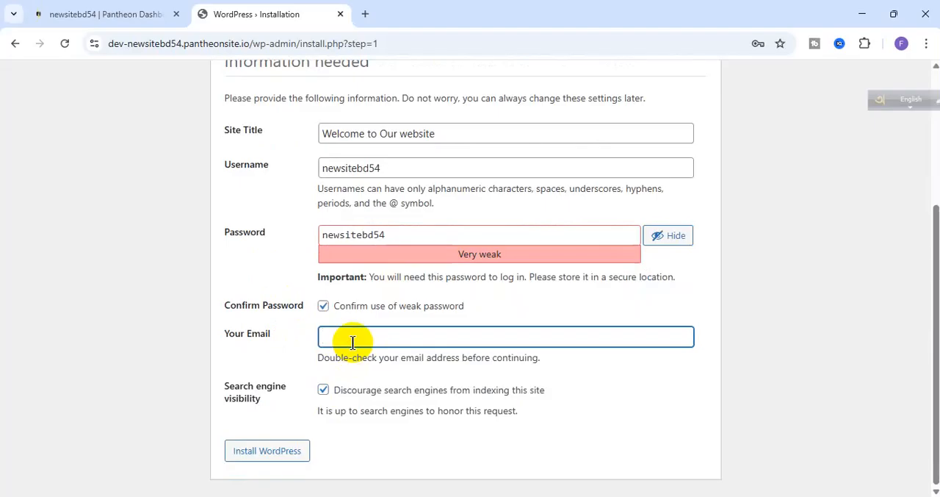
text(ssaa@)
key(ctrl+a)
key(BackSpace)
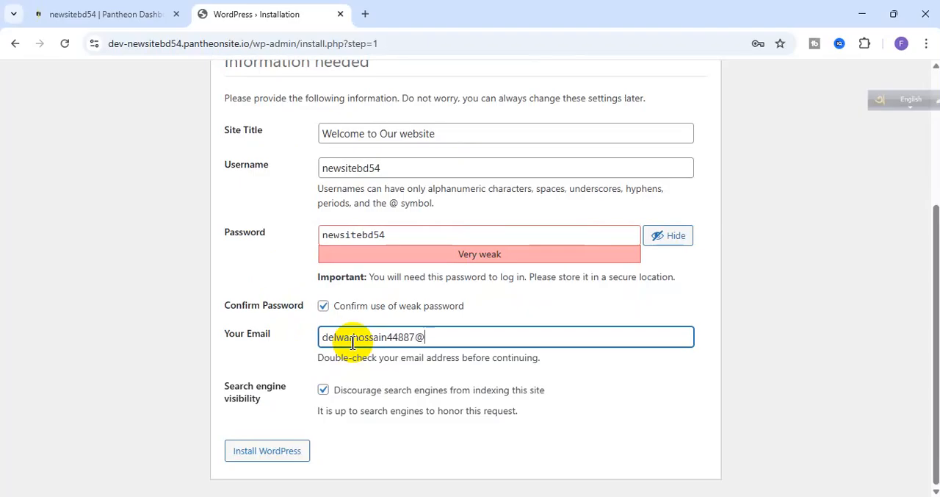
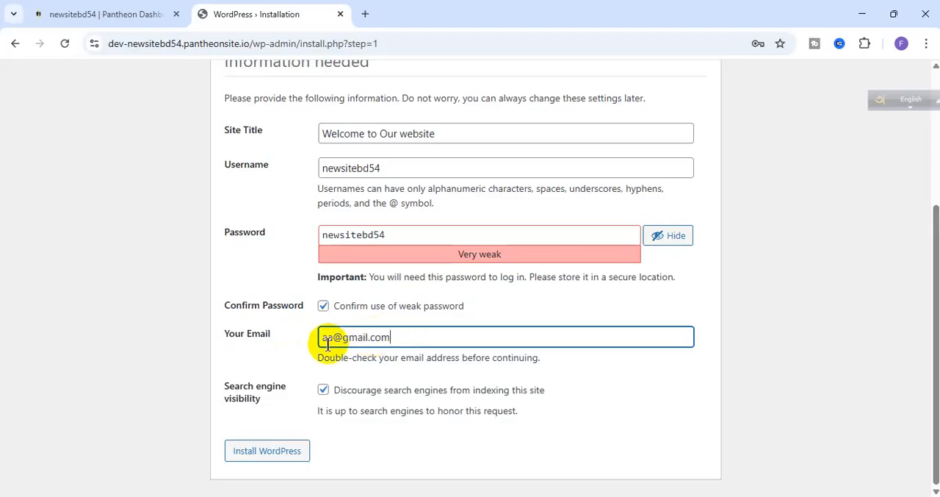
- Fill in the administrator's e-mail, install WordPress, and decline to save the login in the browser
click(262, 447)
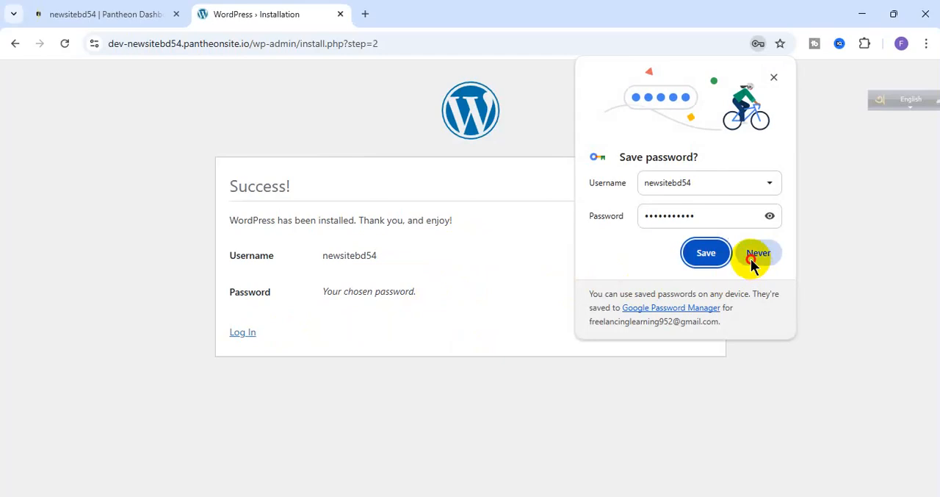
click(757, 254)
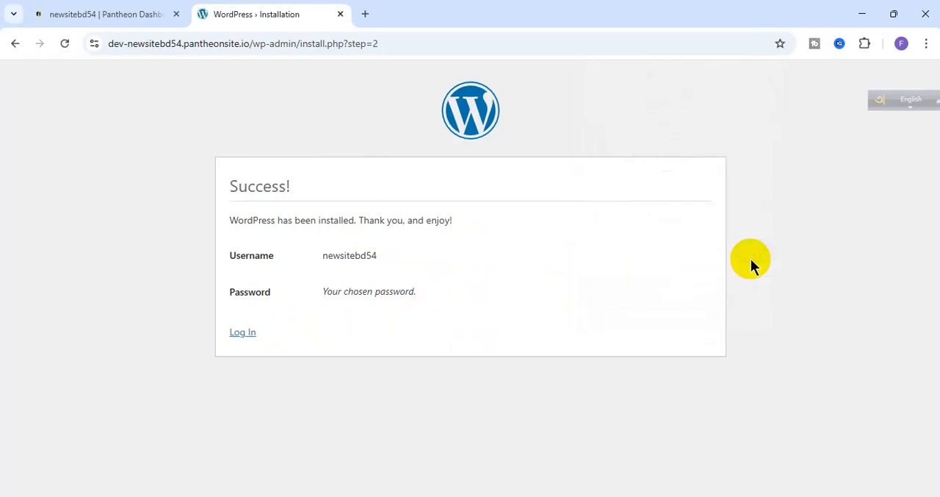
- Open the WordPress login page and copy the site name newsitebd54 from its web address
click(243, 340)
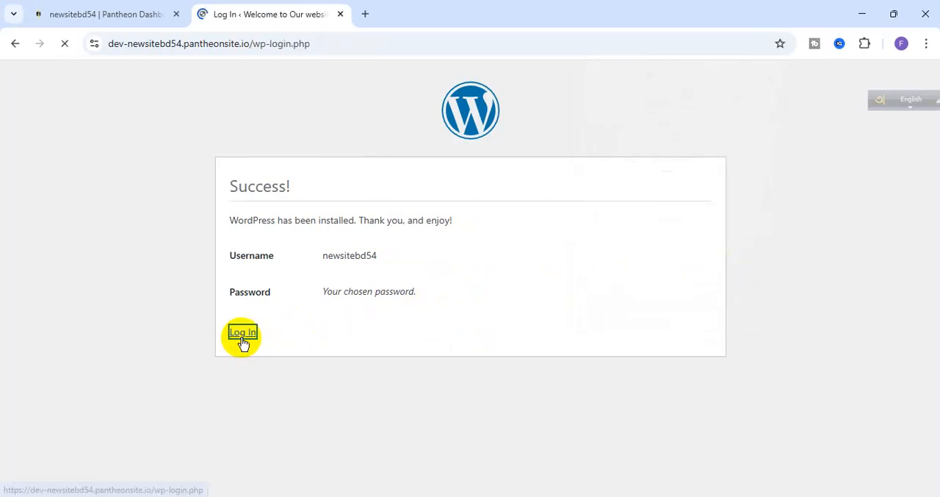
click(396, 235)
click(370, 273)
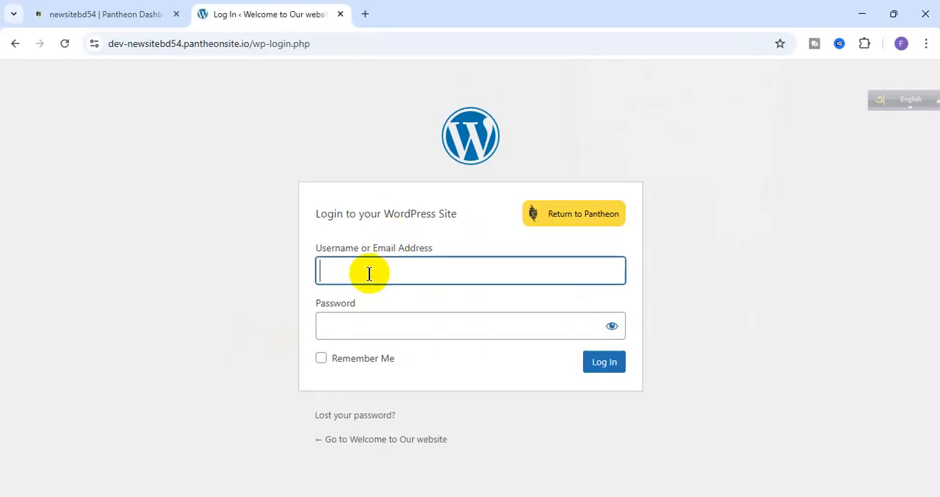
click(153, 44)
click(170, 44)
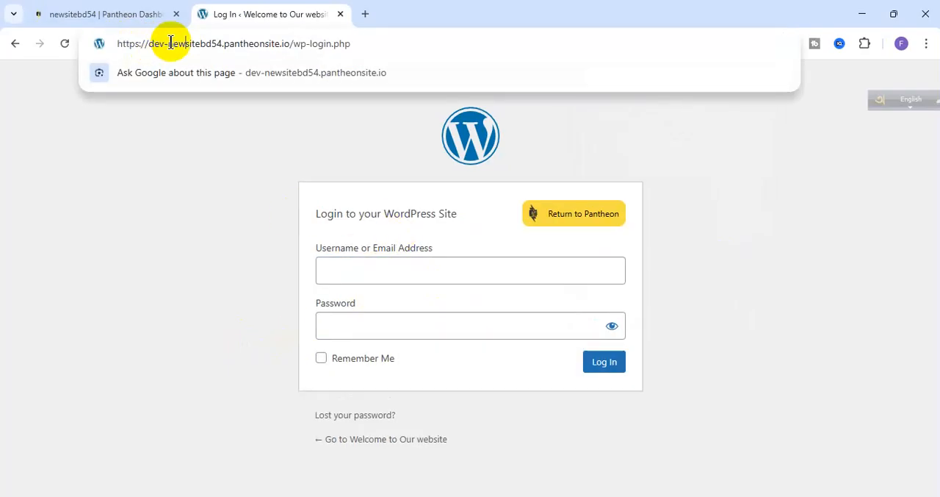
double_click(183, 44)
right_click(189, 45)
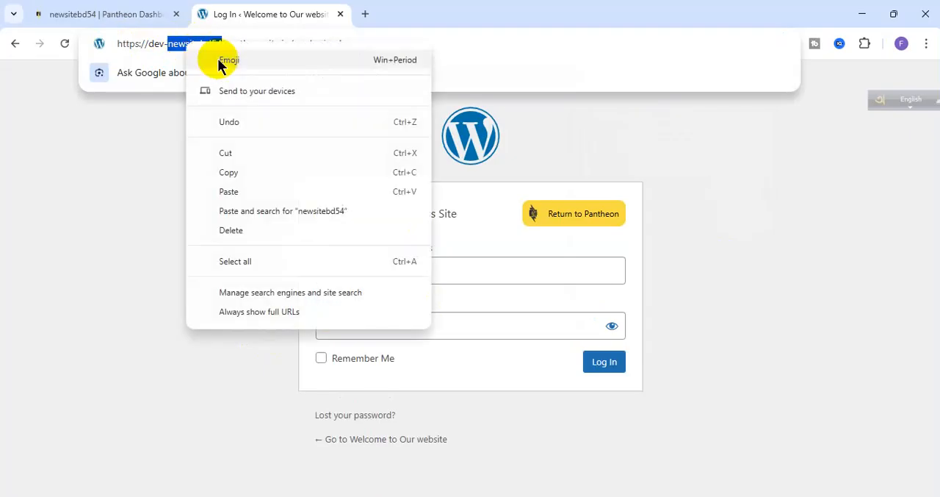
click(230, 172)
- Paste the copied site name as the username, enter the account password, and log in to WordPress
click(399, 277)
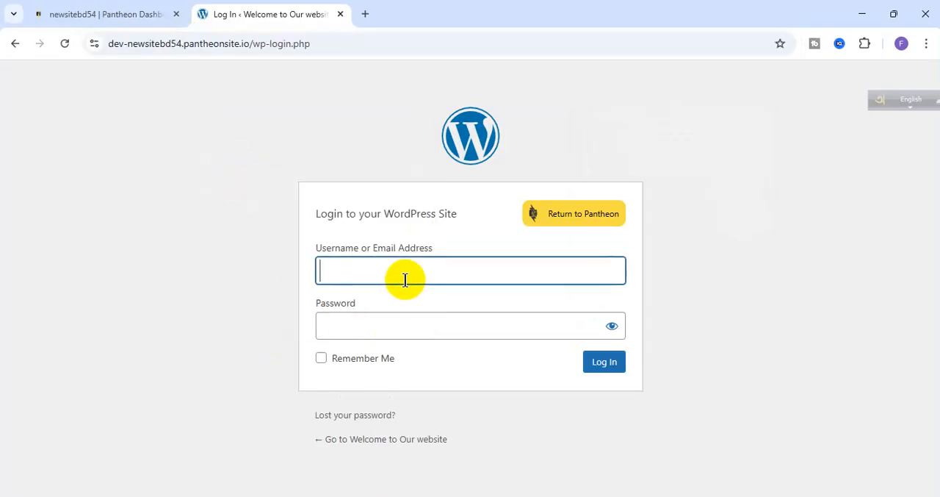
key(ctrl+v)
click(459, 322)
key(ctrl+v)
click(606, 360)
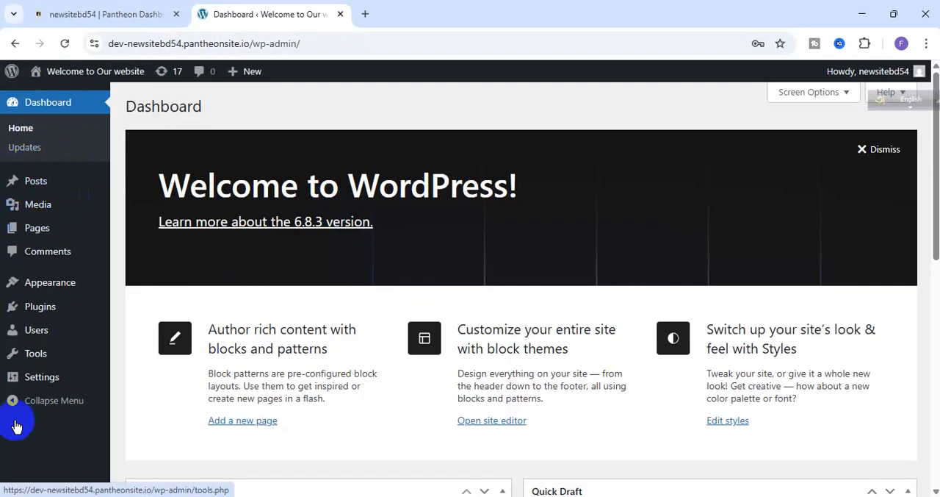
- Dismiss the "Welcome to WordPress!" panel on the dashboard
click(889, 149)
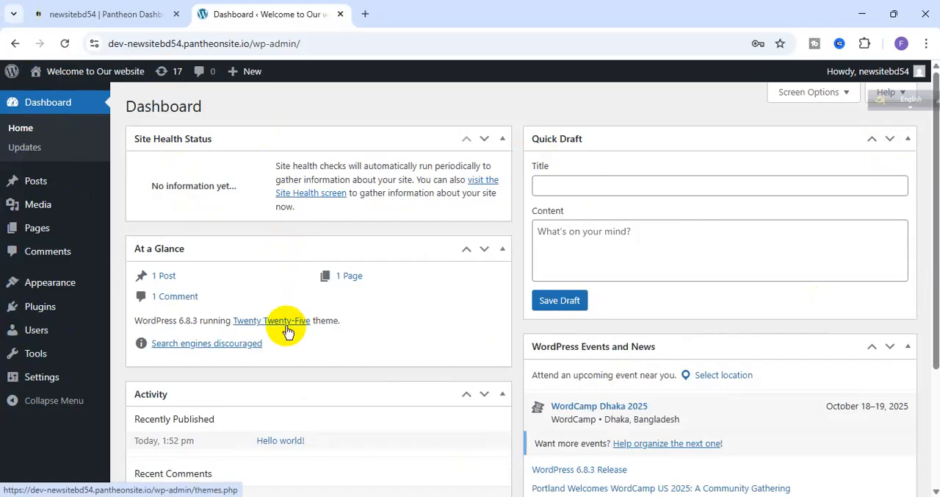
mouse_move(59, 208)
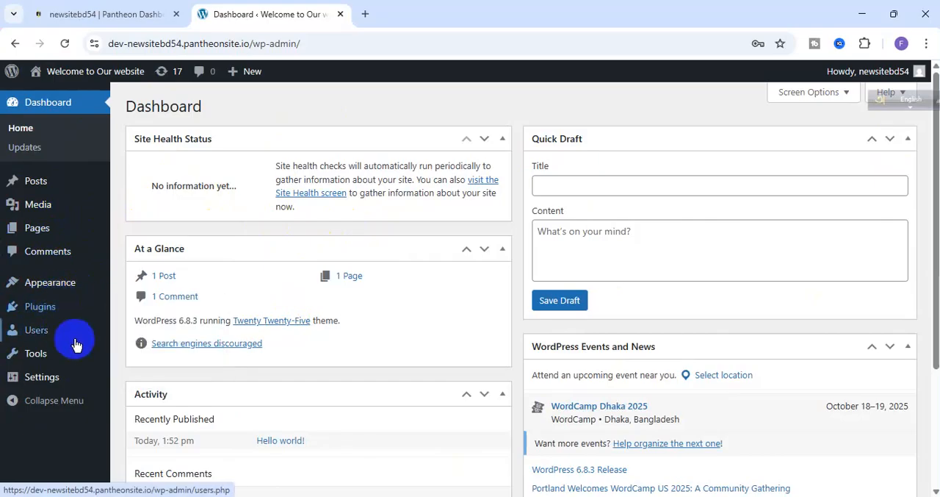
mouse_move(76, 312)
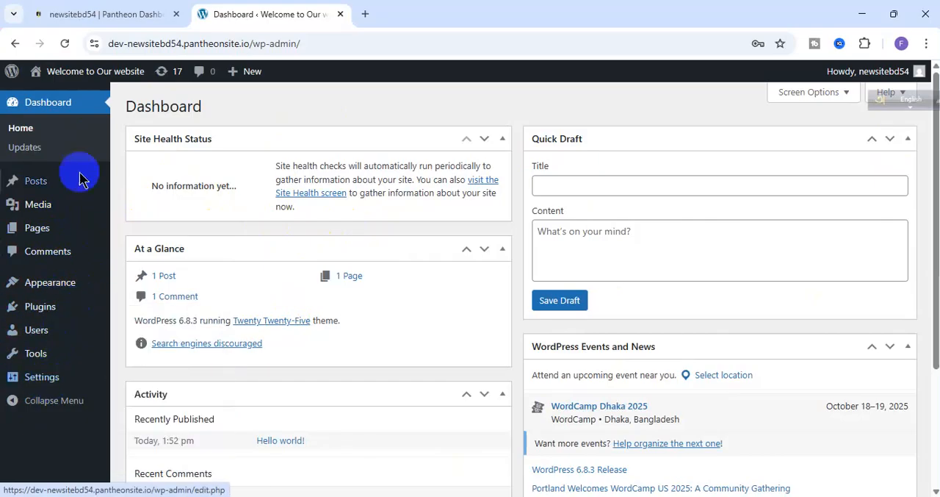
- Open the front page of the "Welcome to Our website" site in a new browser tab and switch to it
right_click(65, 78)
click(80, 90)
click(415, 13)
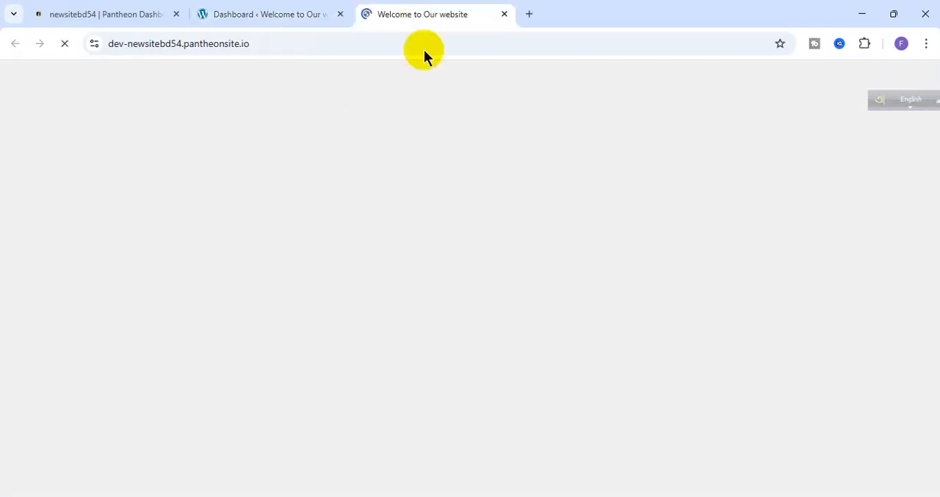